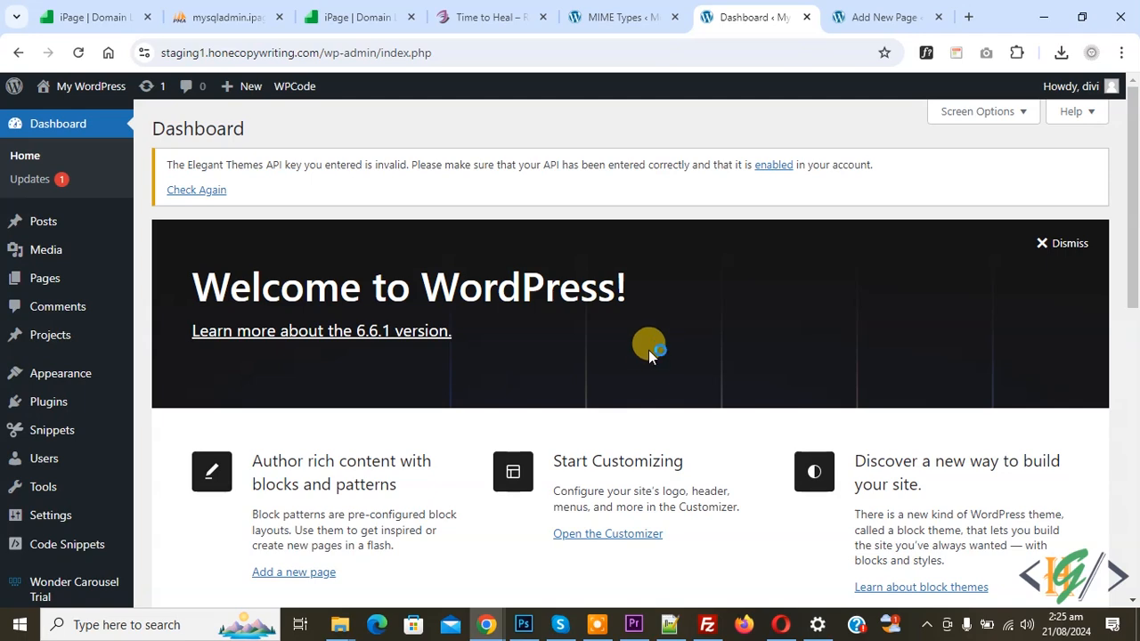
Step: Search the plugin directory for "YouTube WordPress Plugin by Embed Plus", then install and activate that plugin
mouse_move(109, 409)
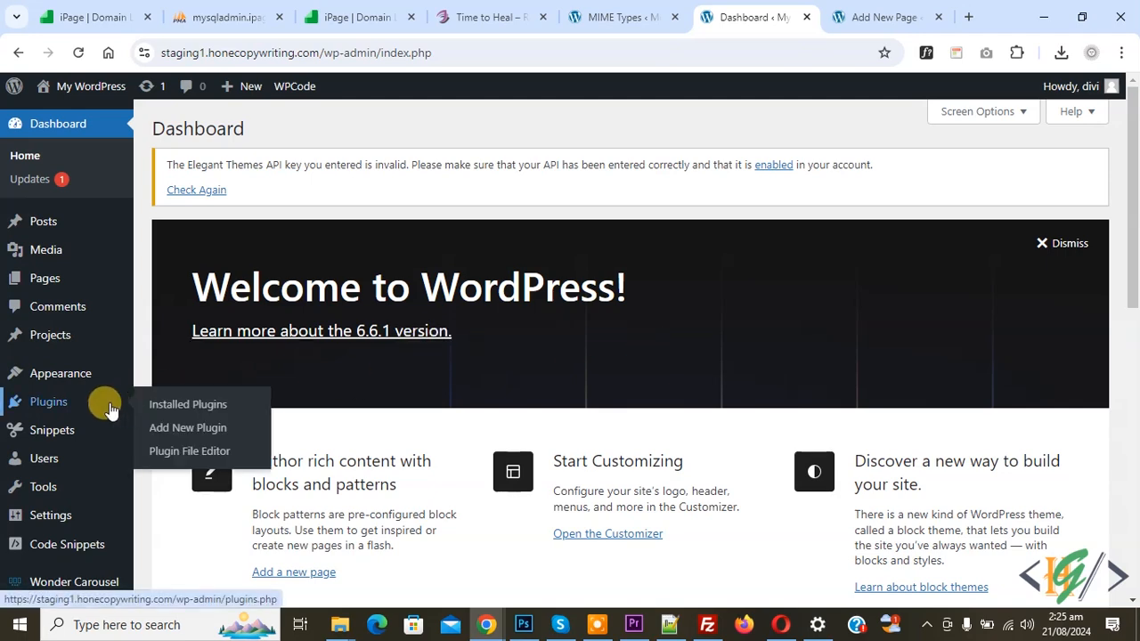
click(187, 428)
click(817, 242)
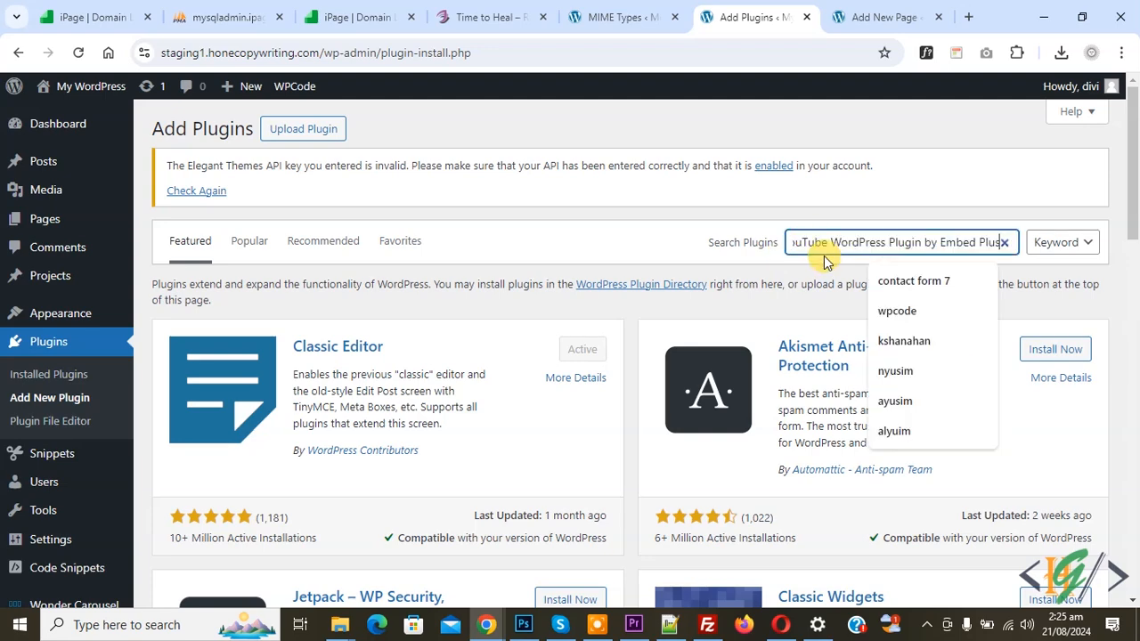
text(YouTube WordPress Plugin by Embed Plus)
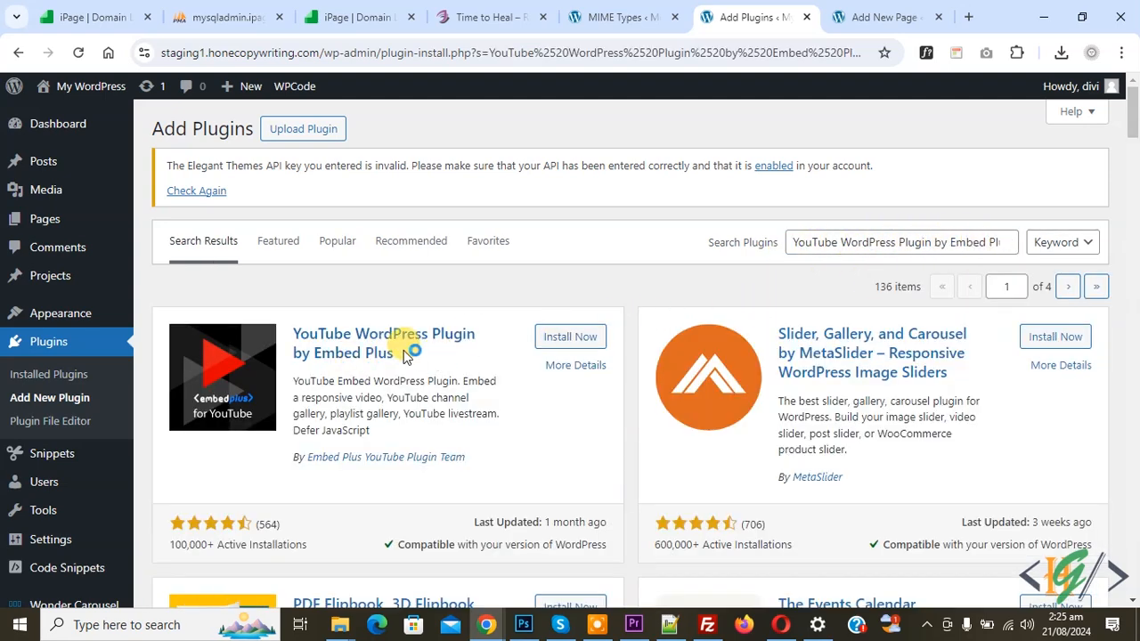
click(563, 339)
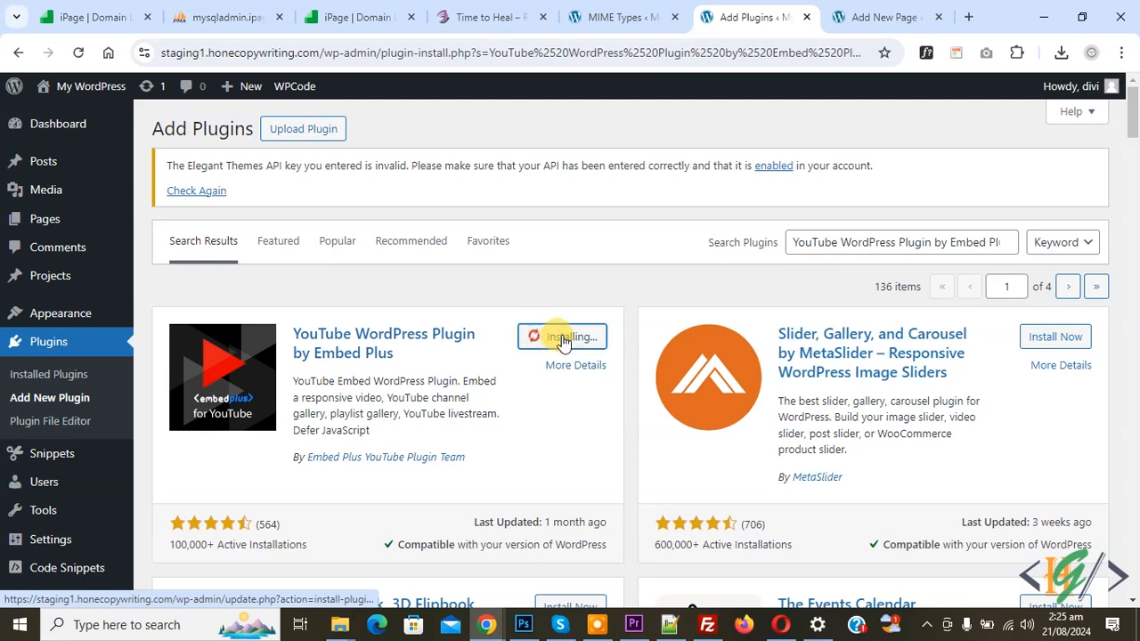
click(579, 338)
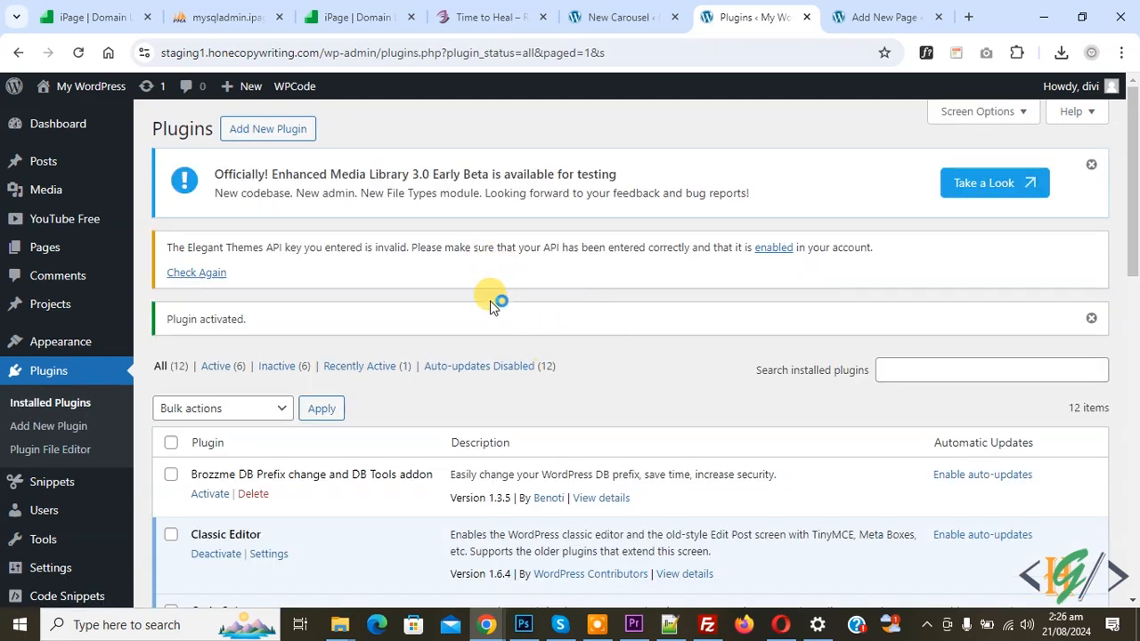
Step: Open the YouTube Free plugin settings and examine the default YouTube options from start to end
click(44, 220)
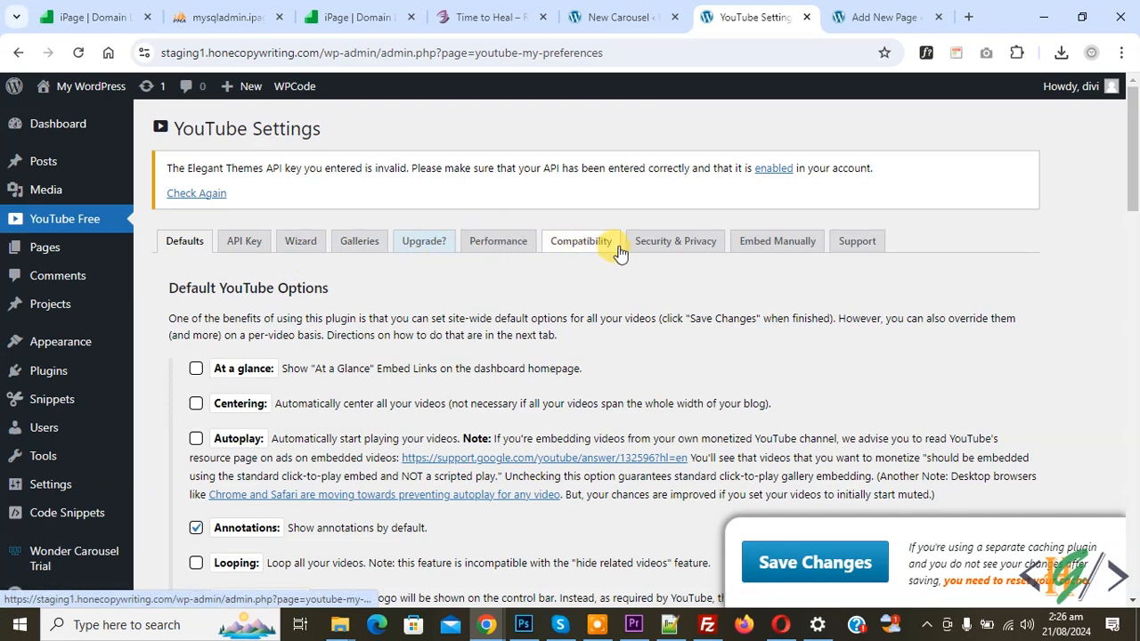
click(197, 258)
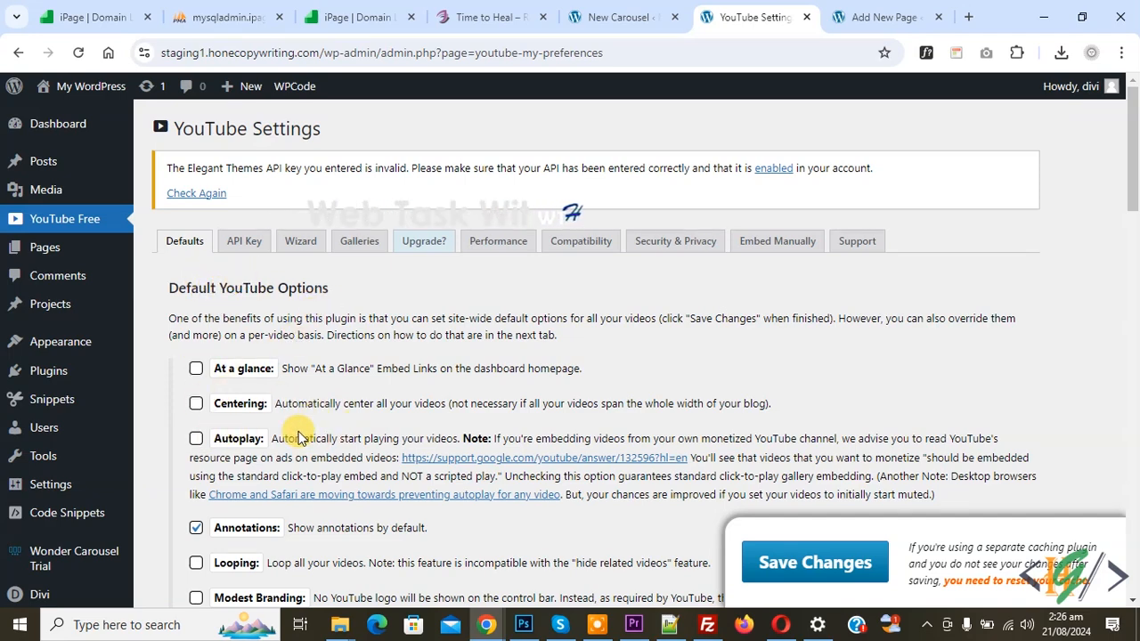
scroll(240, 446, down, 1)
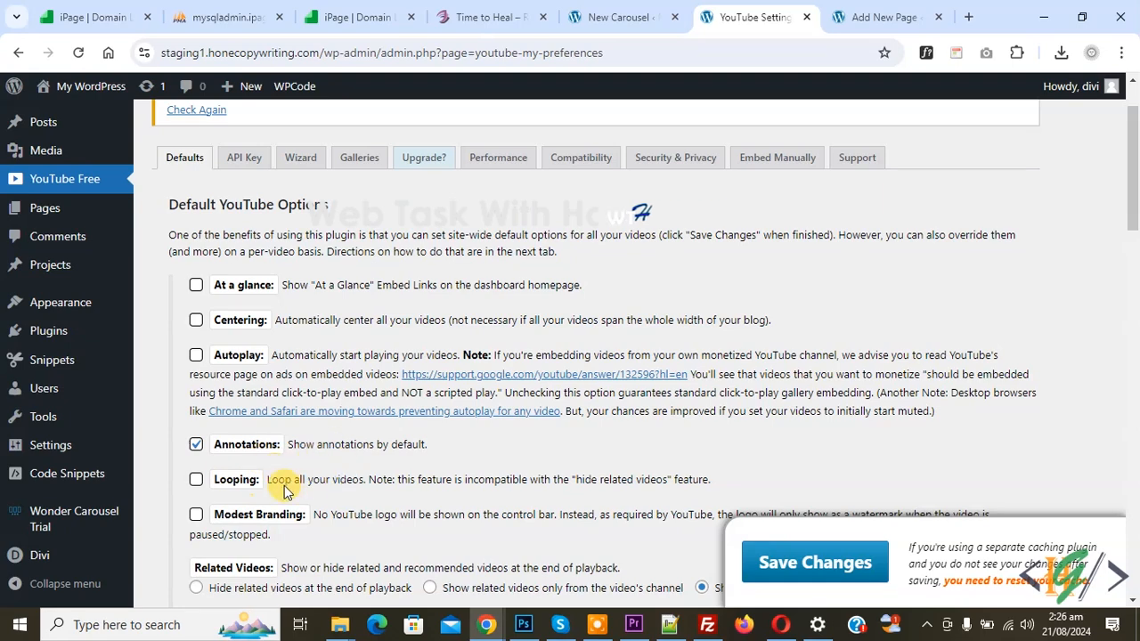
scroll(312, 453, down, 1)
scroll(294, 445, down, 2)
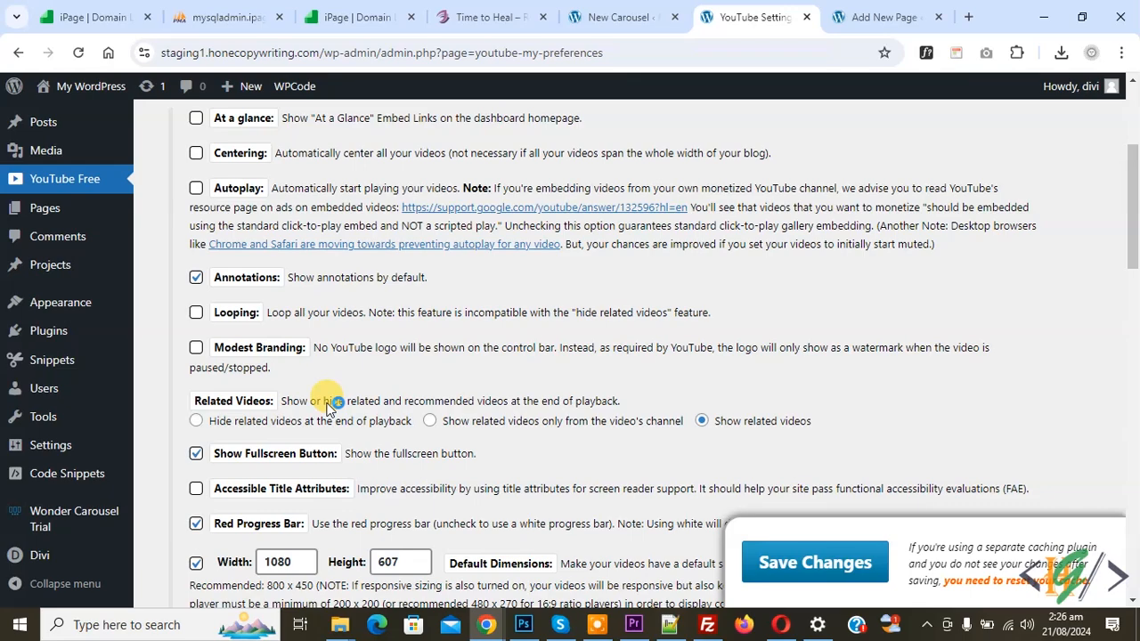
scroll(326, 401, down, 3)
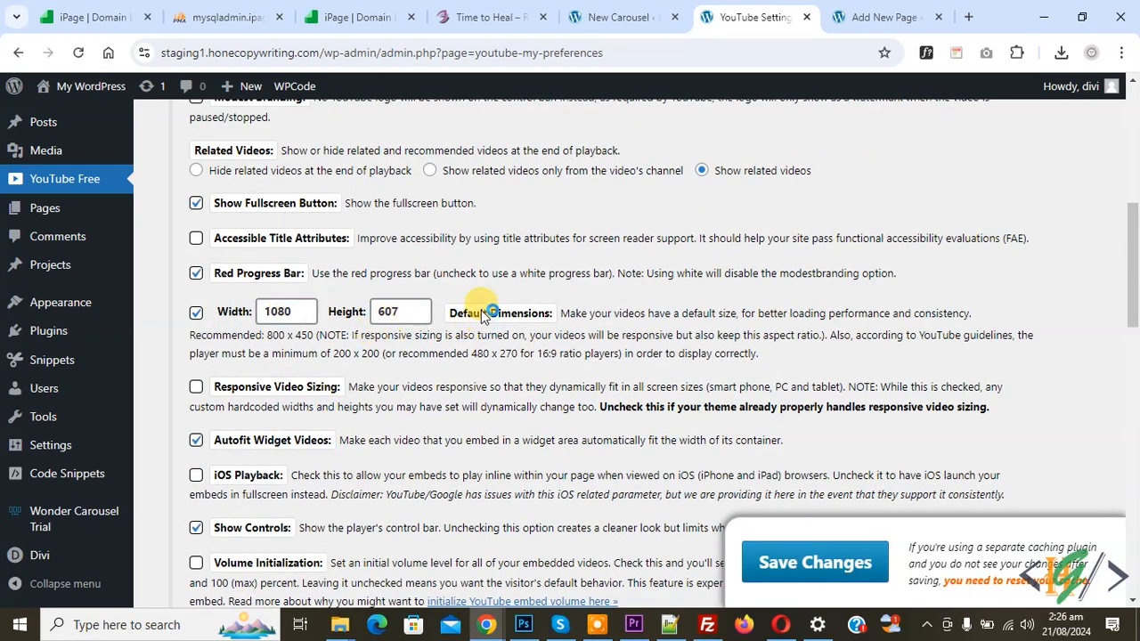
scroll(312, 351, down, 1)
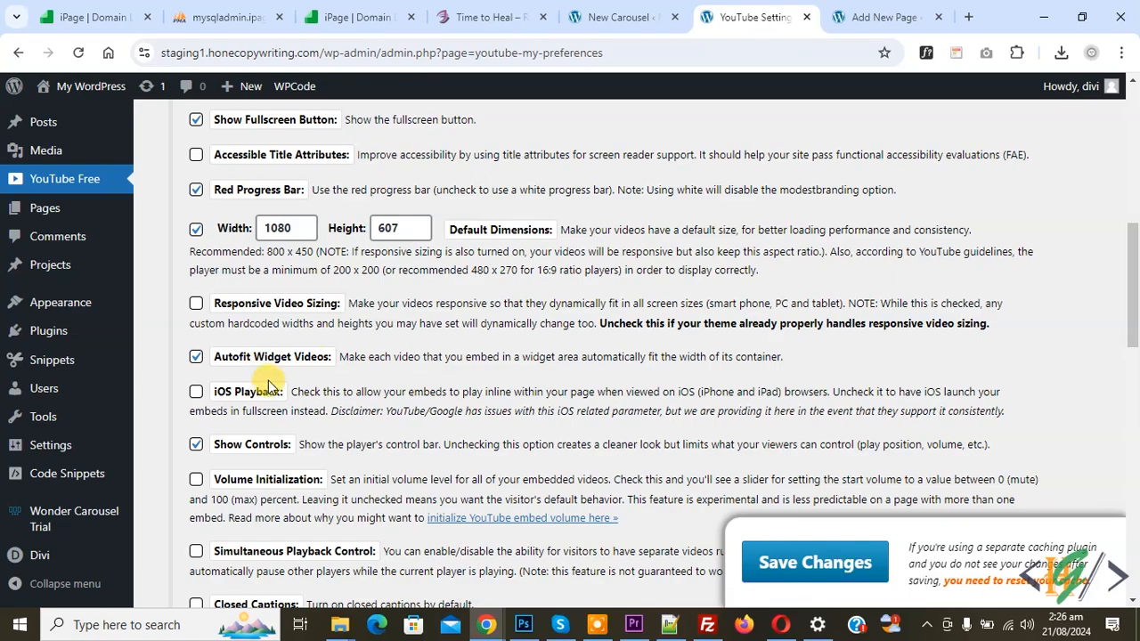
scroll(268, 385, down, 1)
scroll(263, 396, down, 1)
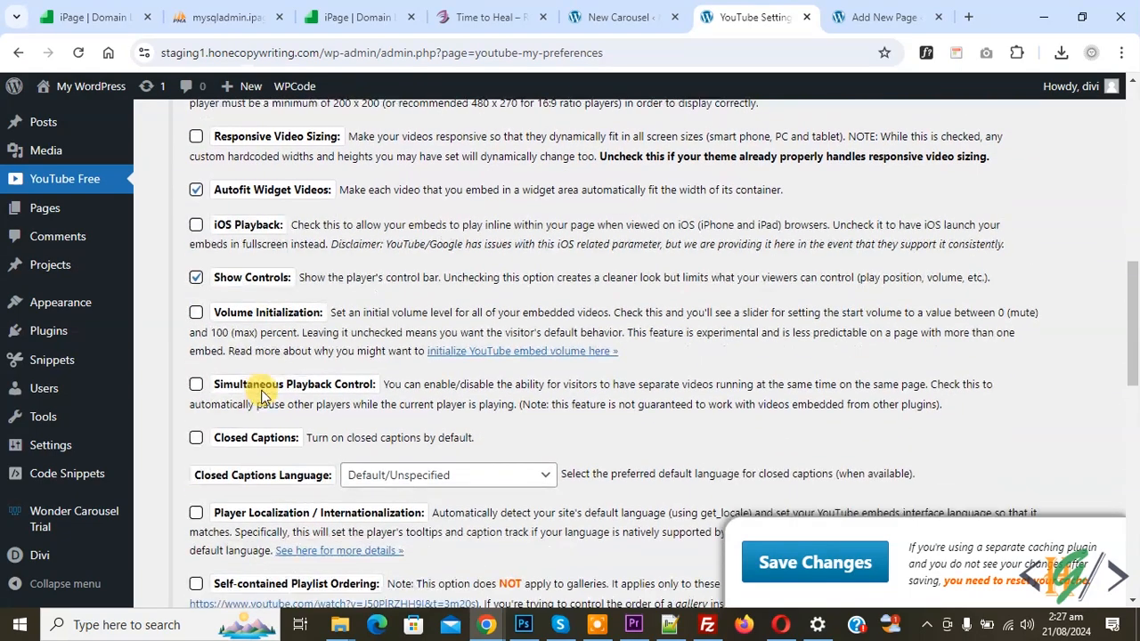
scroll(262, 396, down, 7)
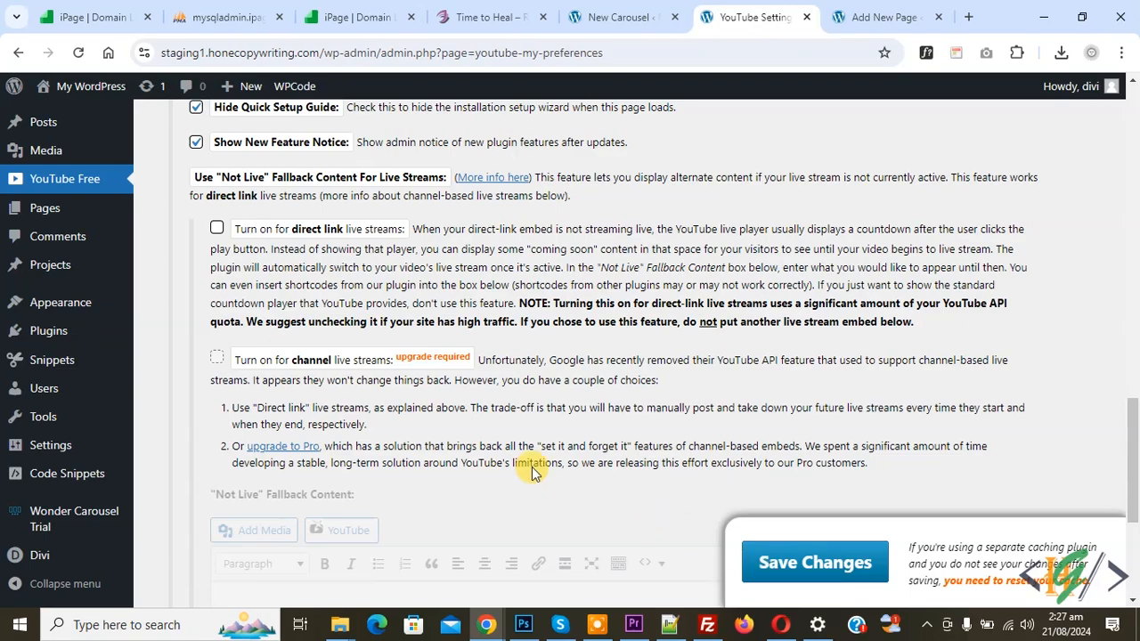
scroll(531, 466, up, 10)
scroll(531, 466, up, 2)
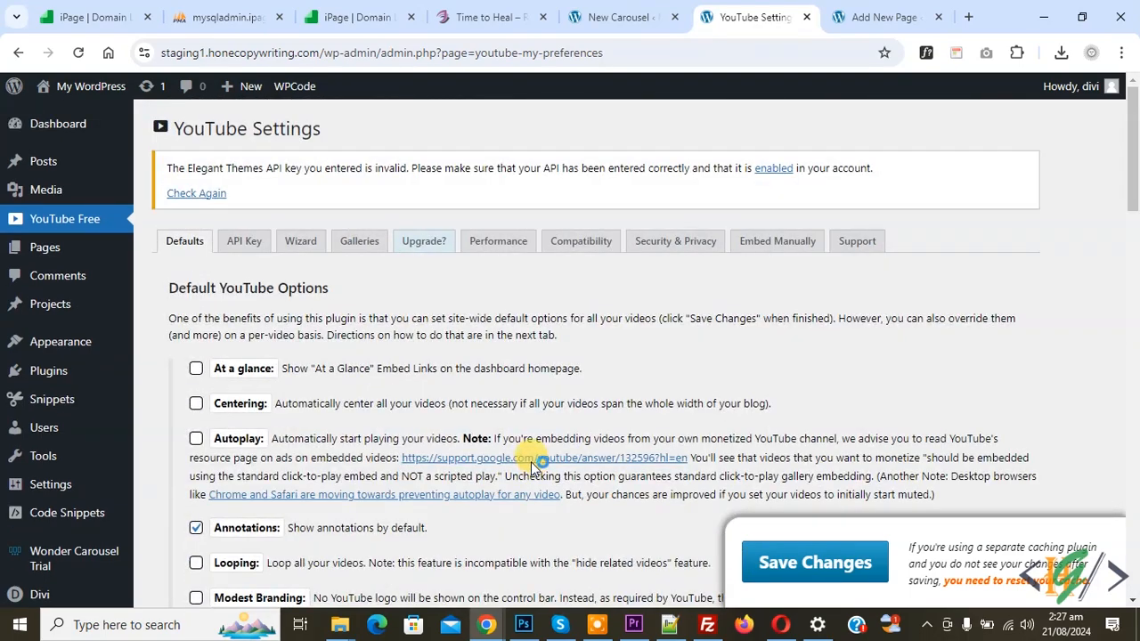
Step: Go to the plugin's API Key settings and view the linked guide on creating a YouTube API key in a separate tab
click(238, 250)
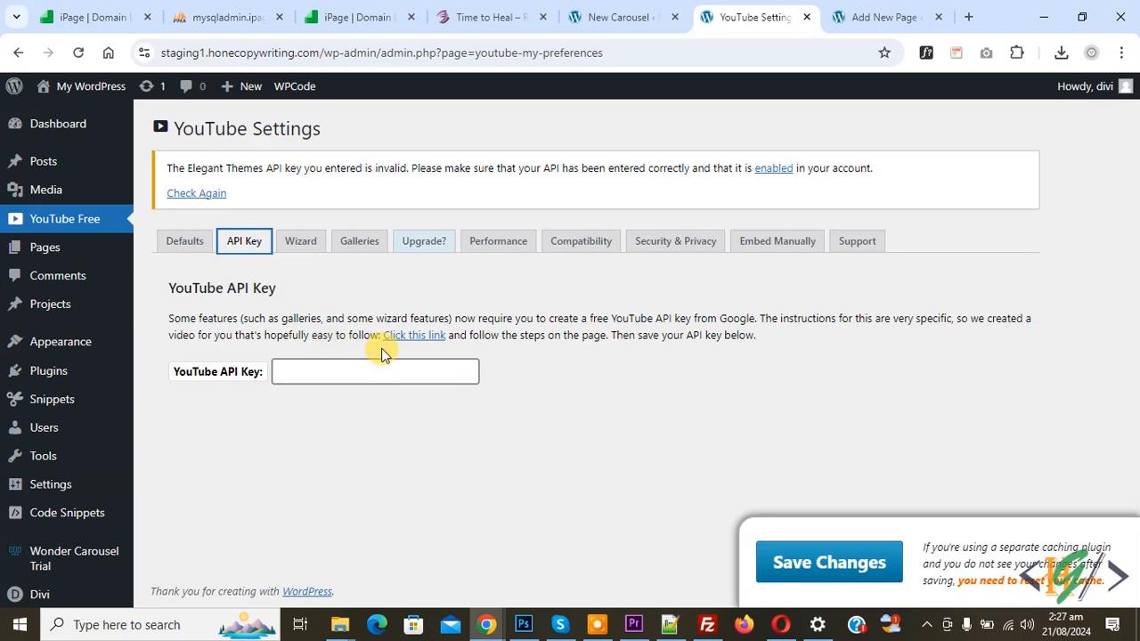
right_click(413, 338)
click(481, 356)
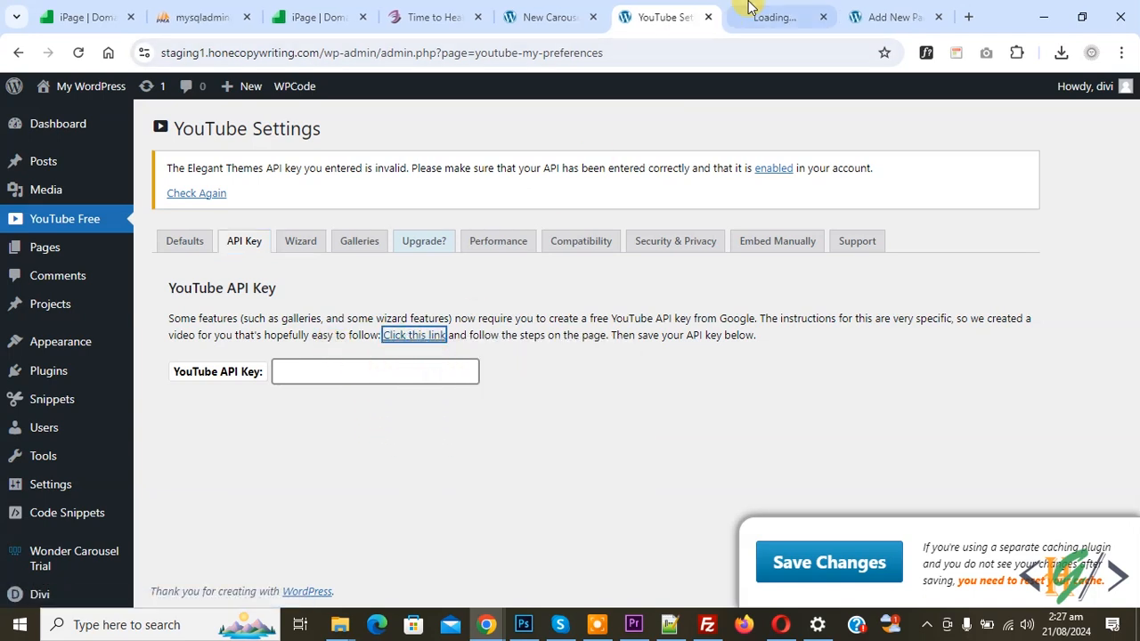
click(756, 12)
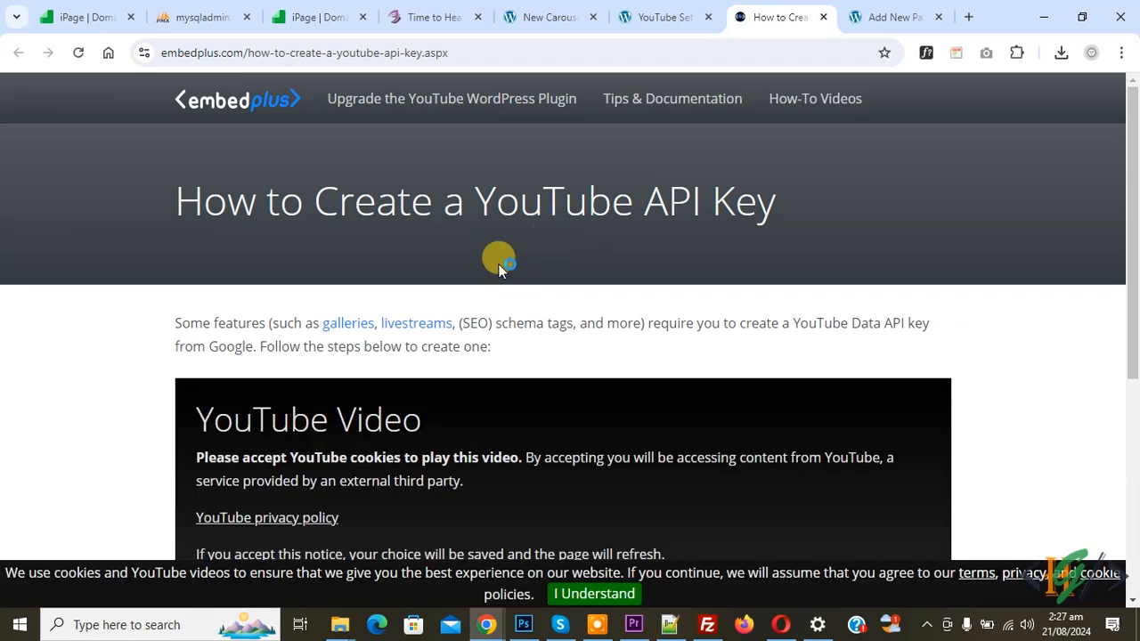
Step: Return to the plugin settings, paste the key into the YouTube API Key field and save the changes
drag(662, 24, 777, 20)
click(412, 350)
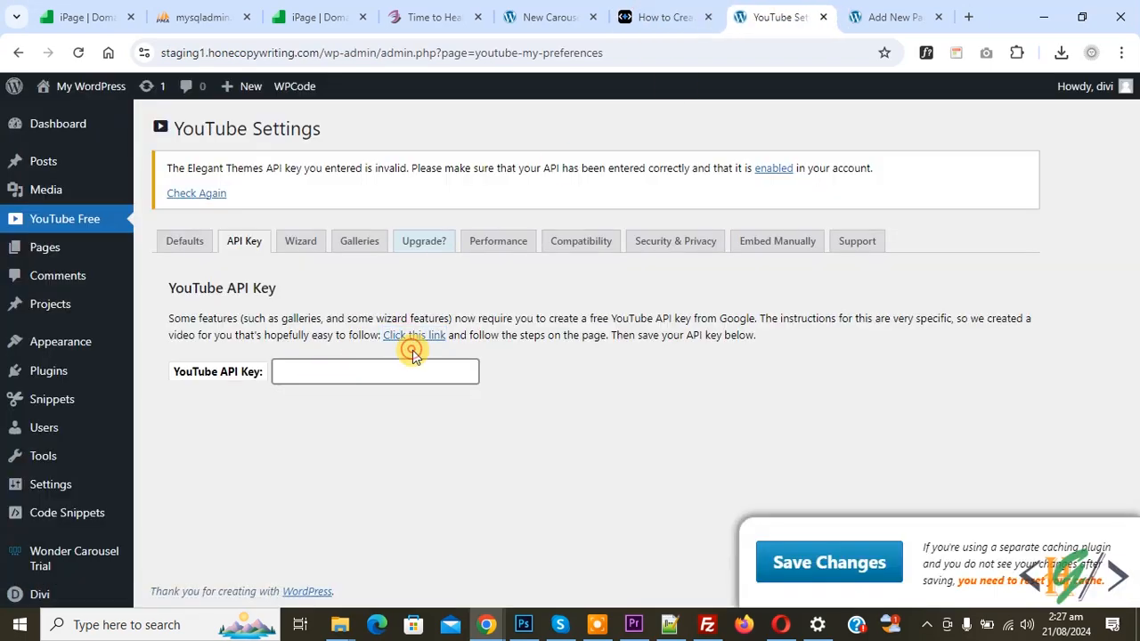
click(360, 368)
key(ctrl+v)
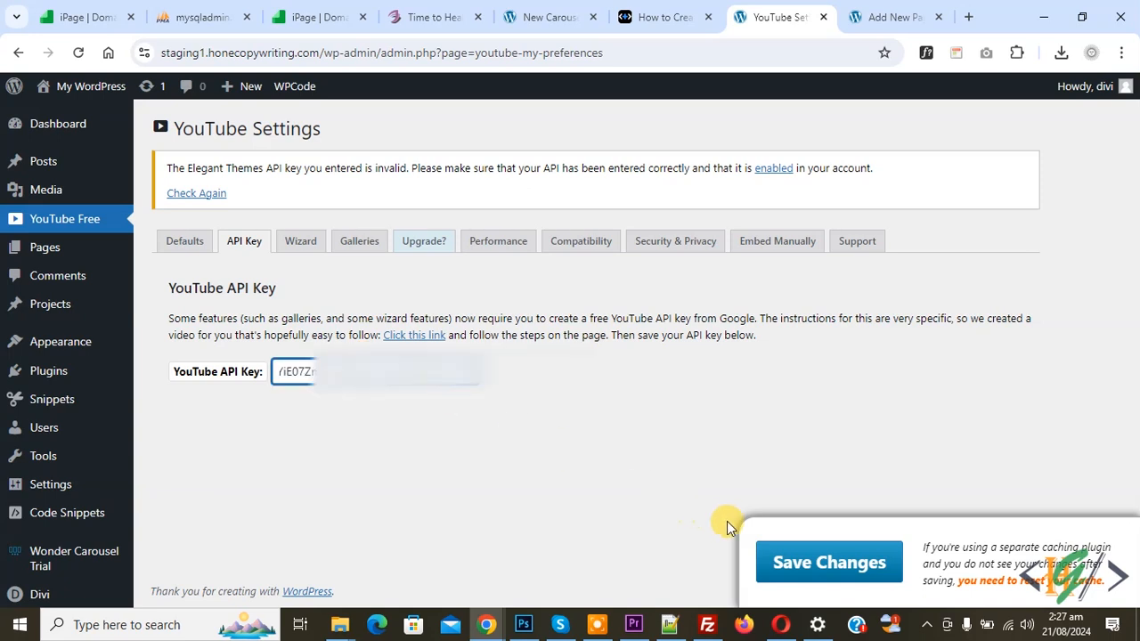
click(817, 561)
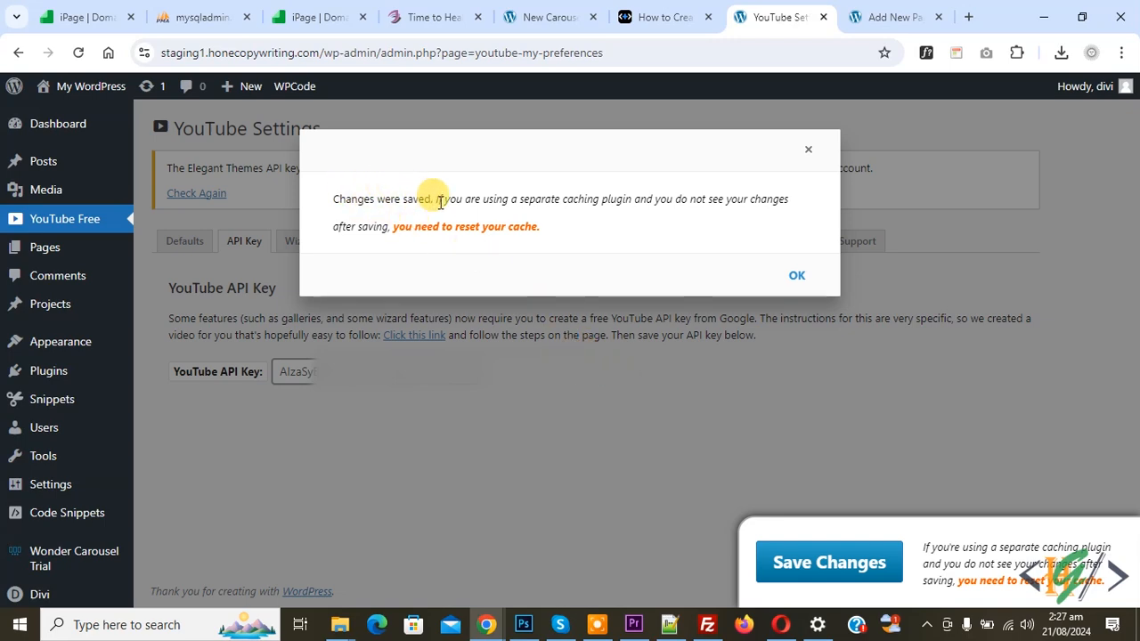
click(808, 152)
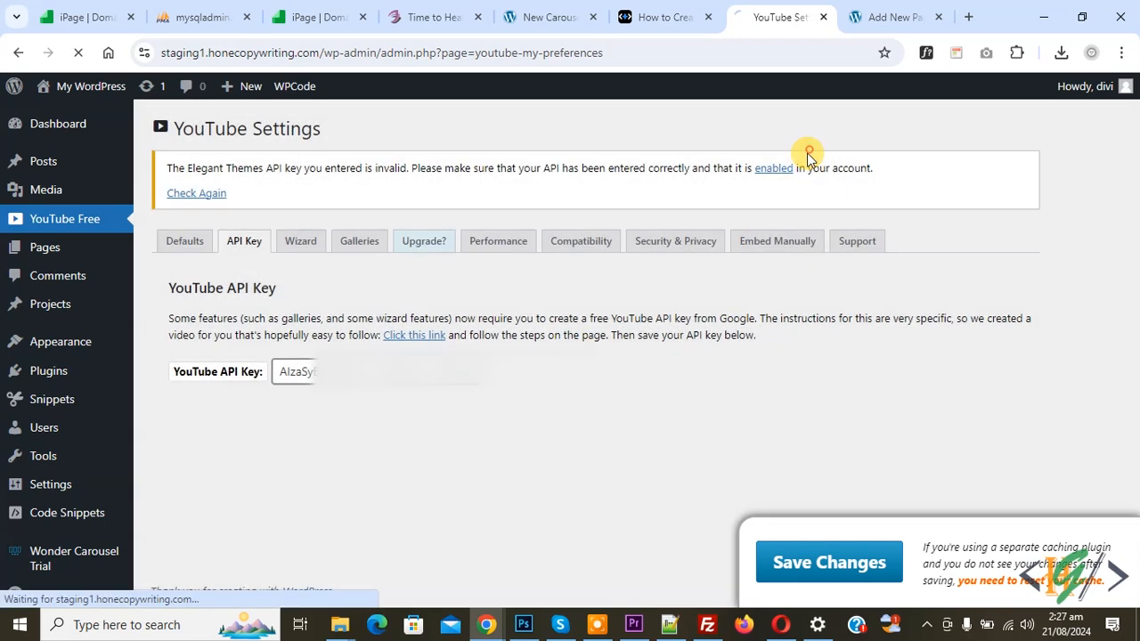
Step: Review the visual wizard directions and the gallery settings, choosing 15 as the Gallery Page Size
click(308, 239)
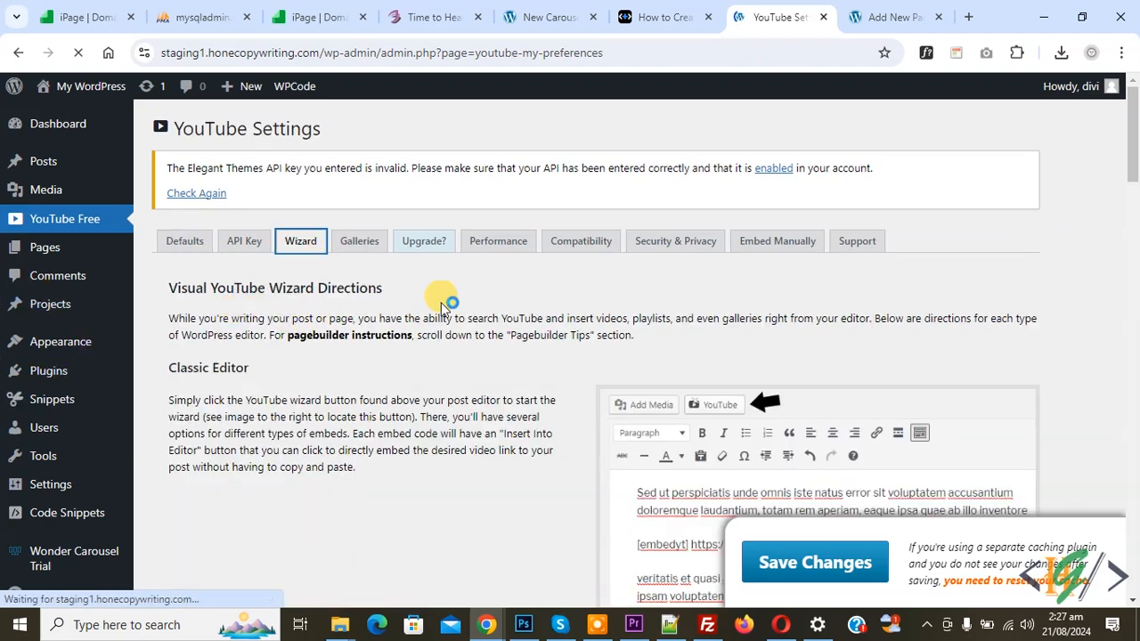
scroll(481, 301, down, 1)
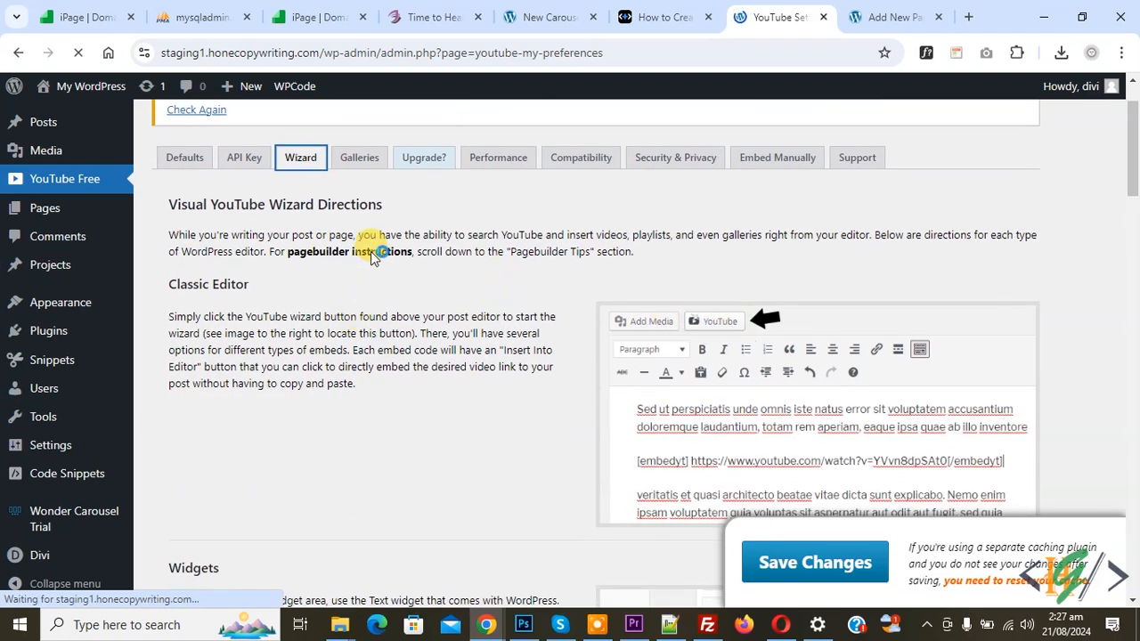
click(360, 161)
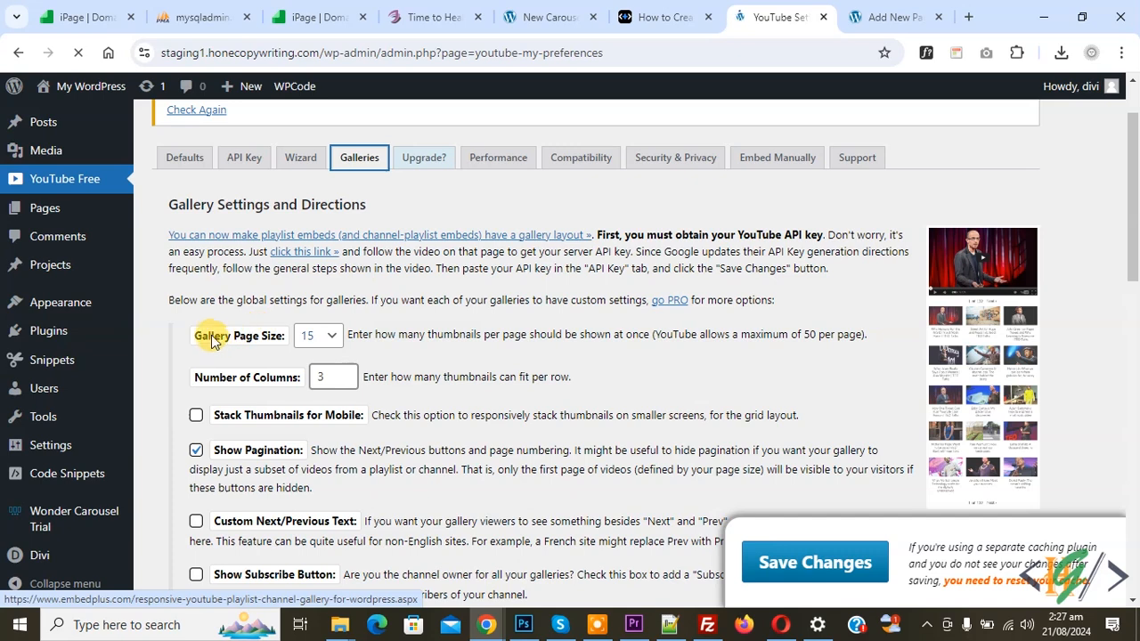
click(321, 335)
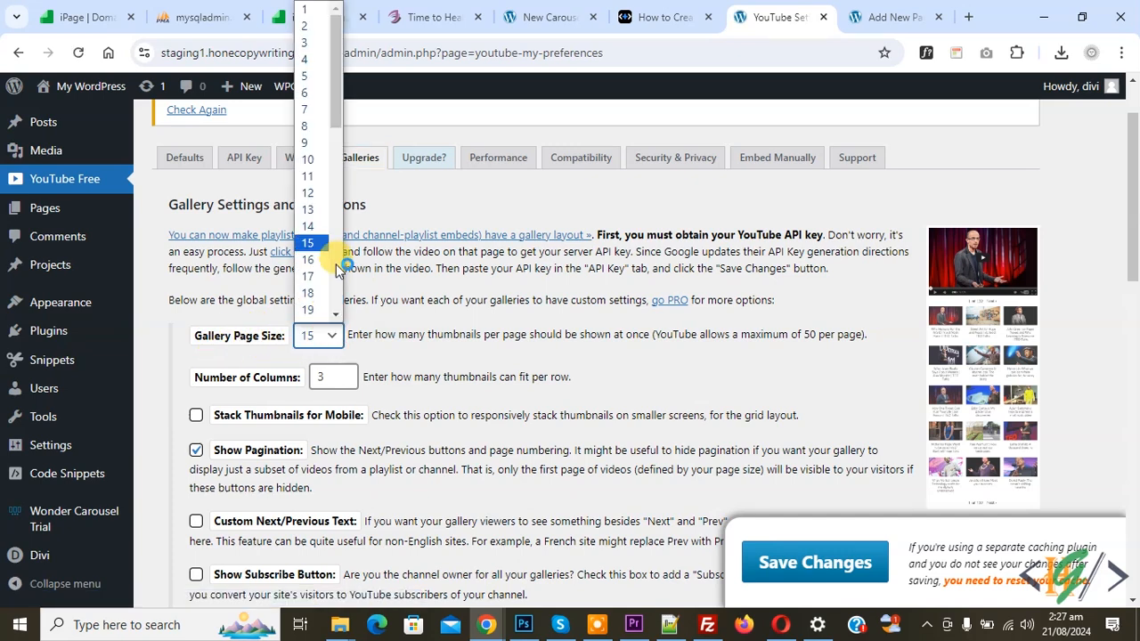
click(312, 246)
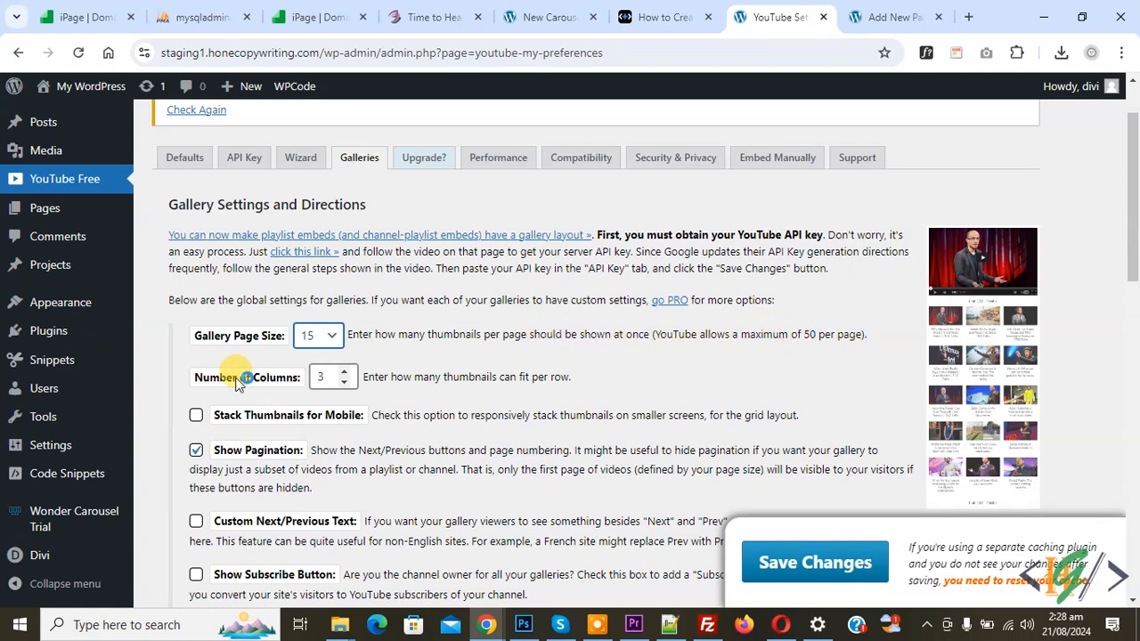
scroll(321, 329, down, 1)
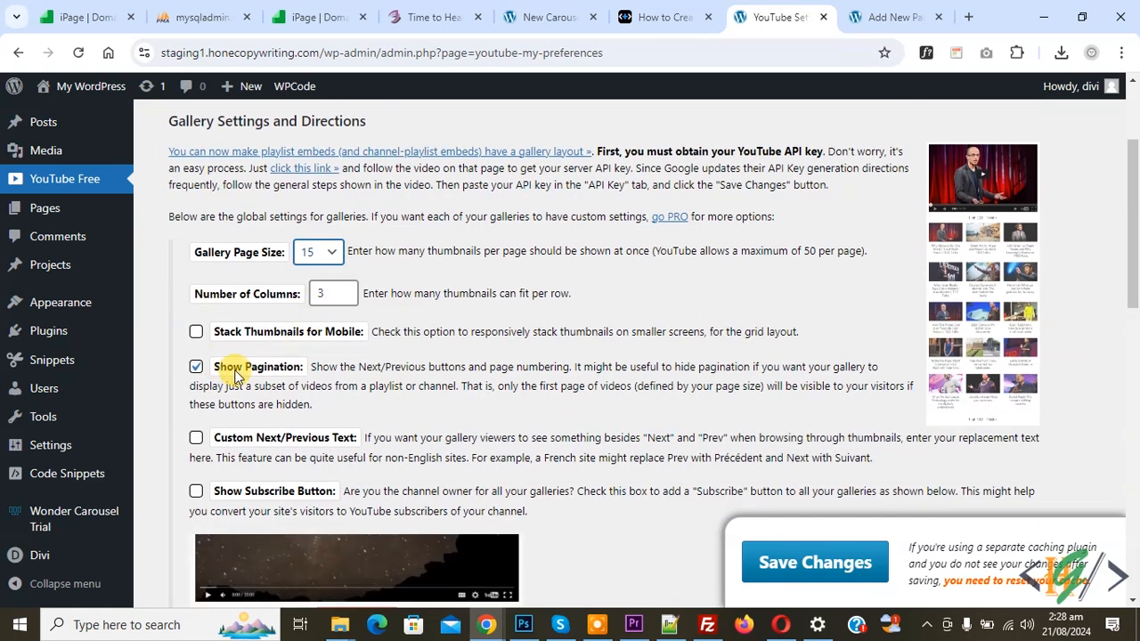
scroll(267, 365, down, 2)
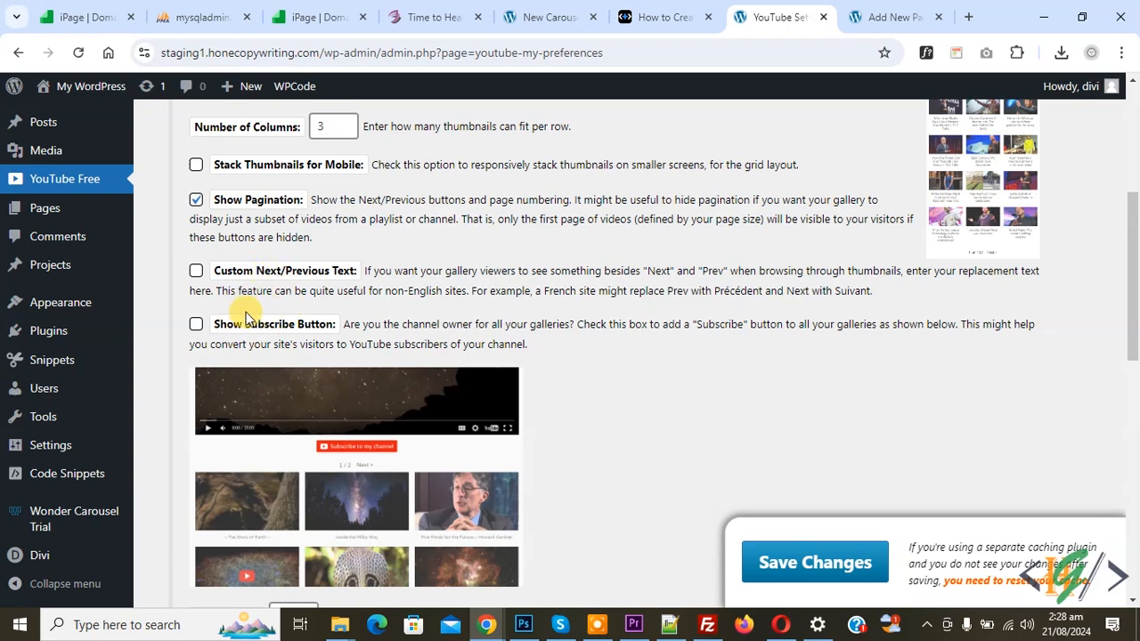
scroll(302, 302, down, 6)
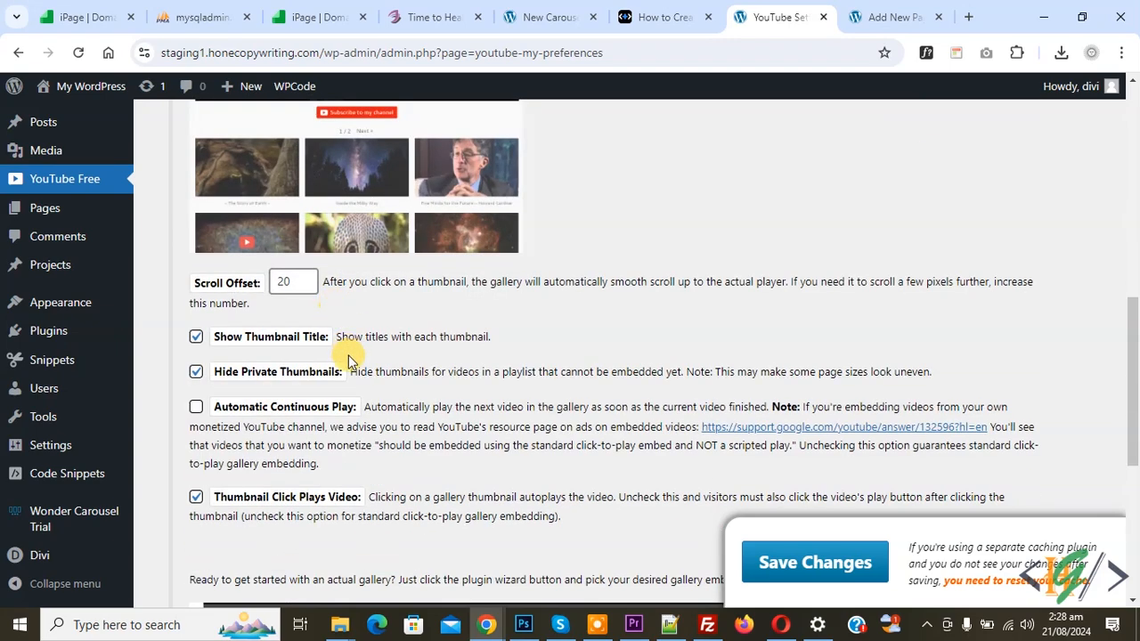
scroll(373, 411, down, 2)
scroll(372, 392, up, 15)
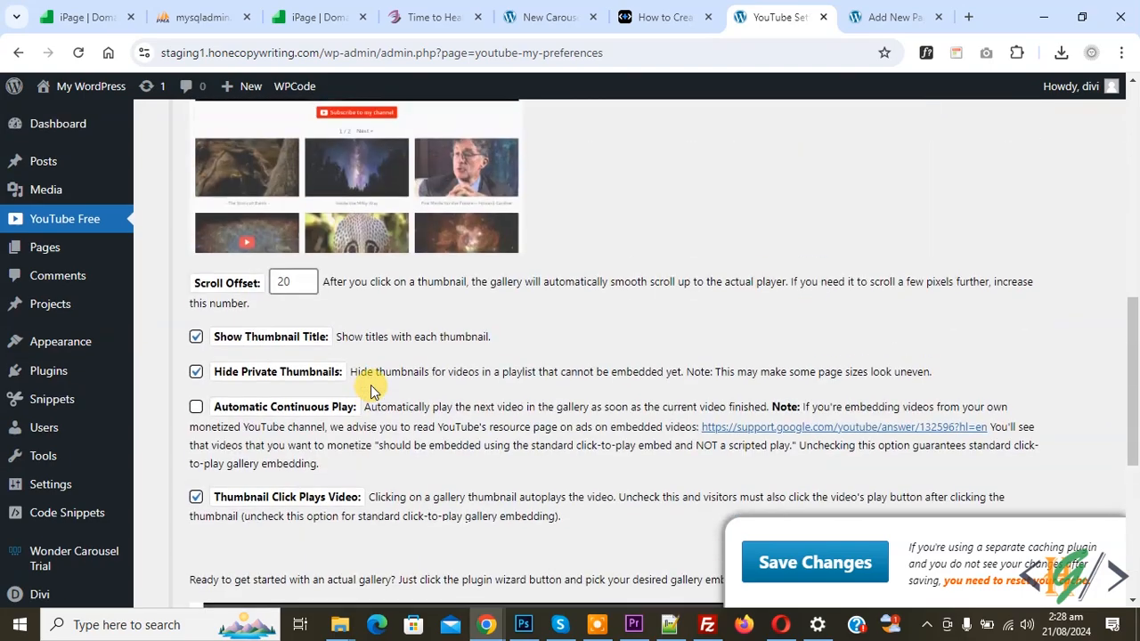
Step: Look over the YouTube plugin's Performance and Compatibility settings
click(491, 247)
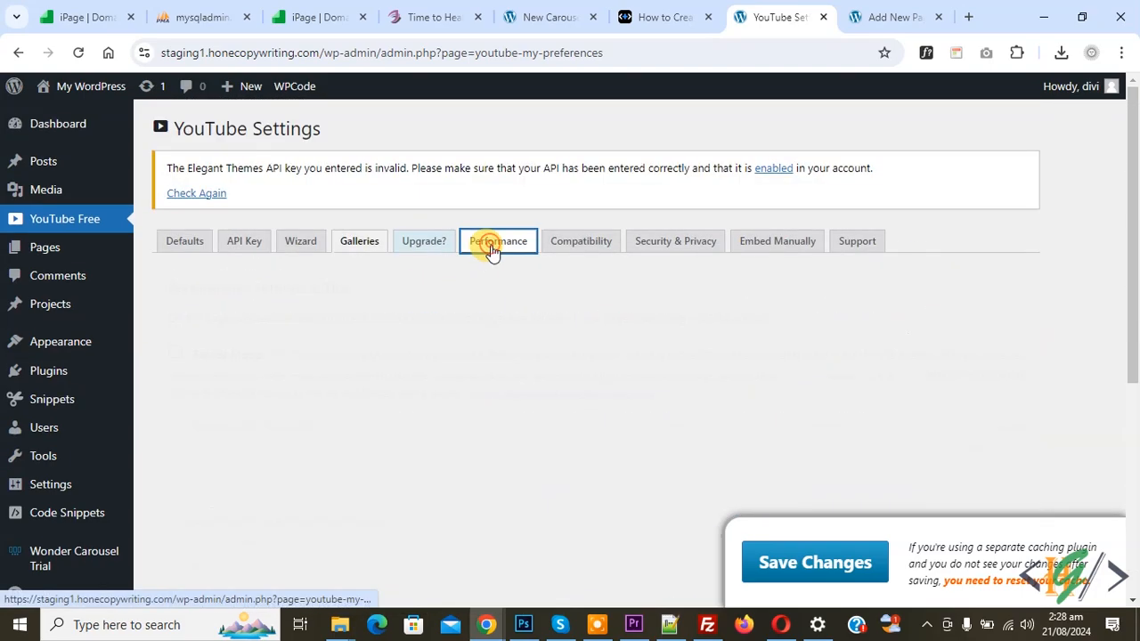
click(567, 247)
scroll(221, 420, down, 2)
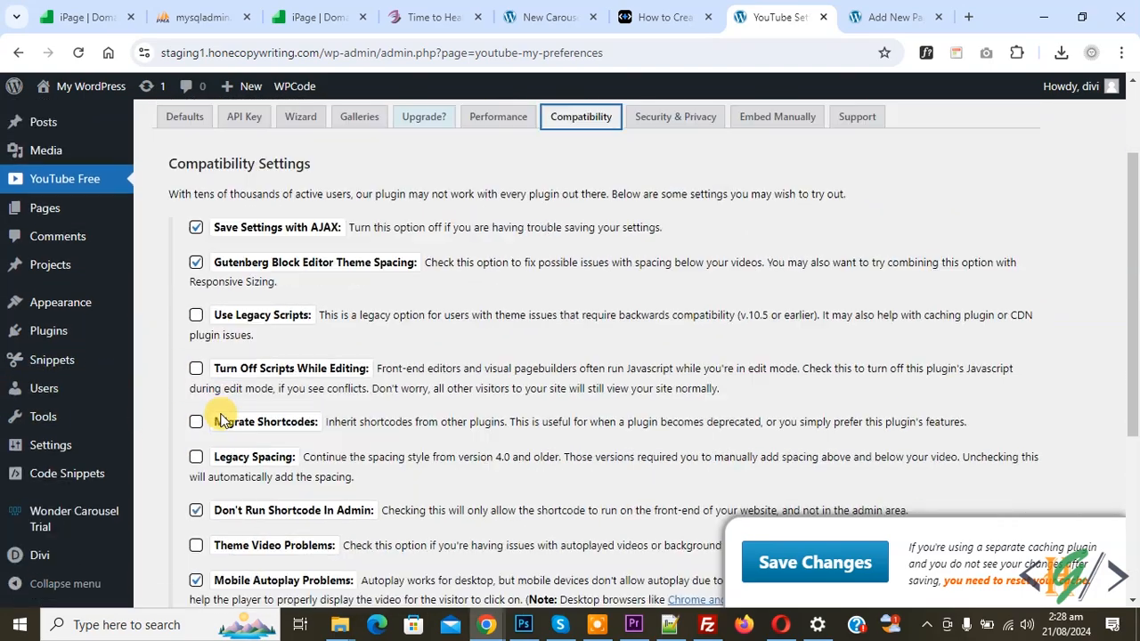
scroll(321, 434, up, 2)
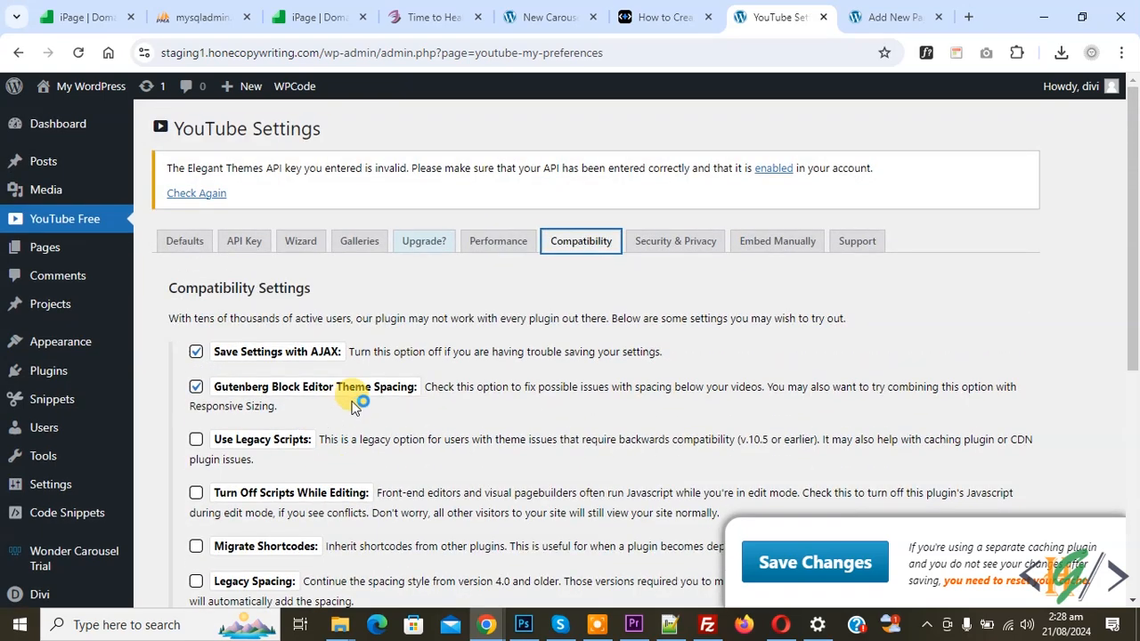
Step: Switch to the open Add New Page editor and reload it
click(886, 16)
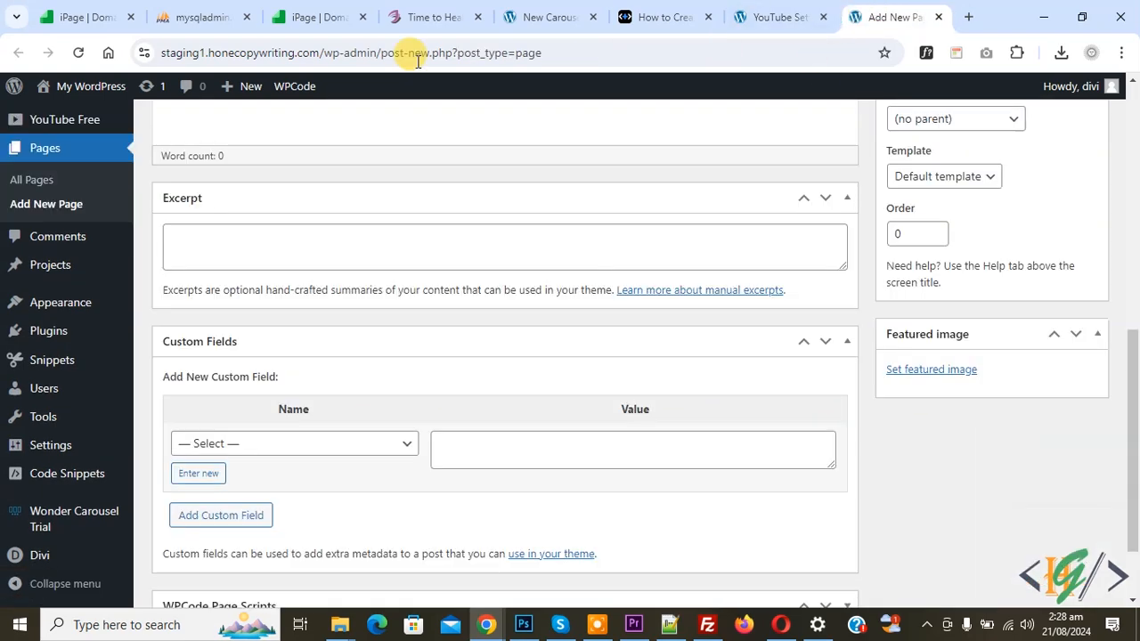
click(78, 52)
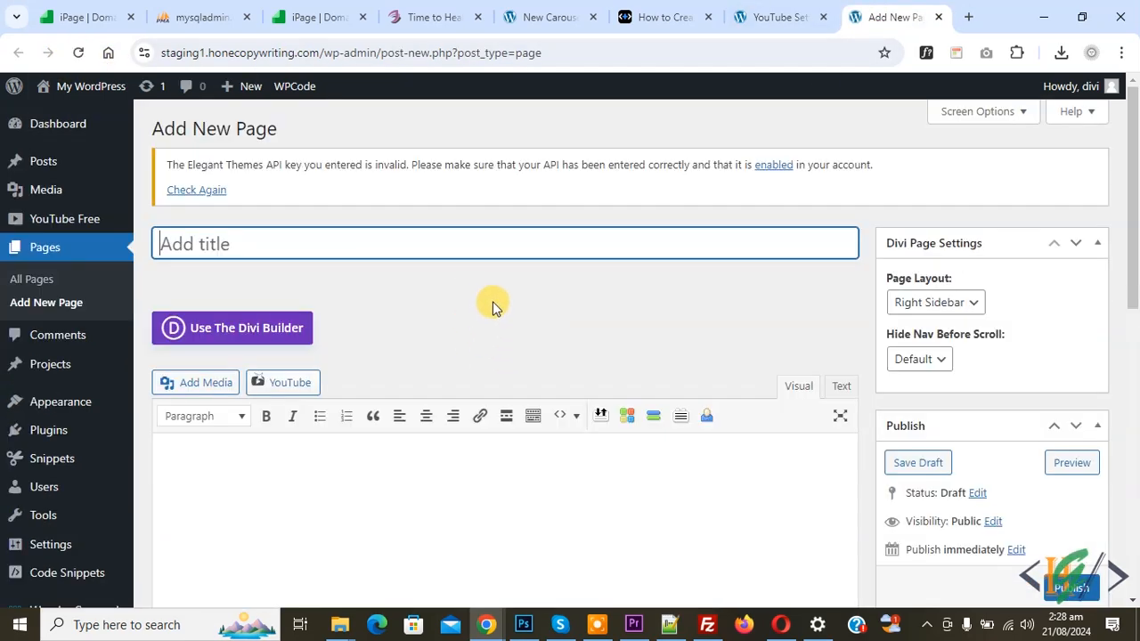
scroll(445, 339, down, 1)
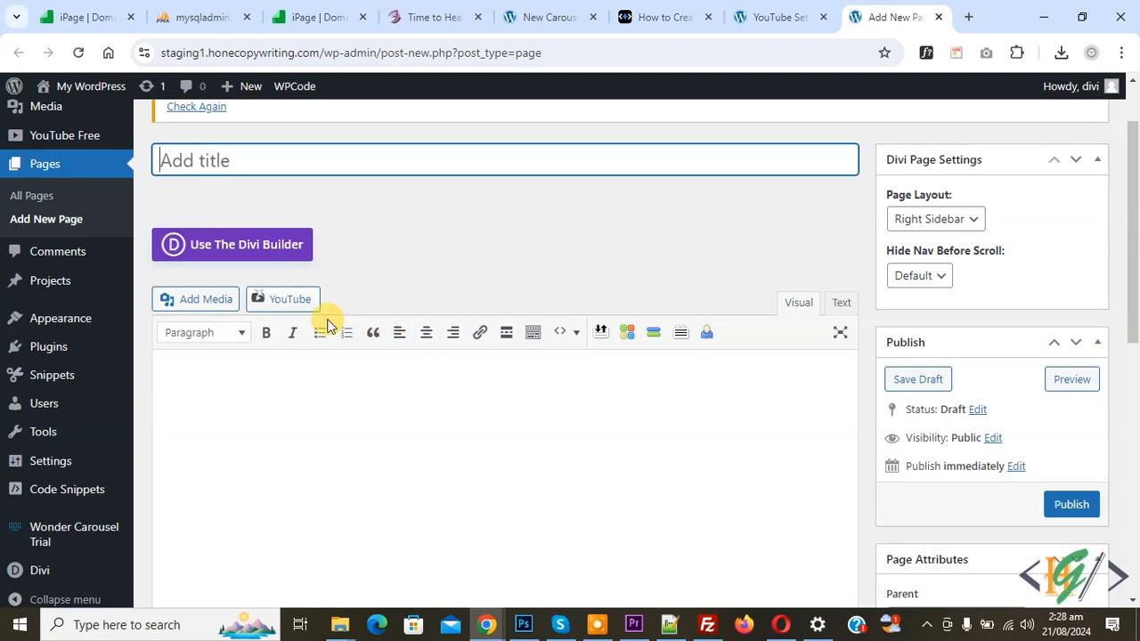
click(289, 301)
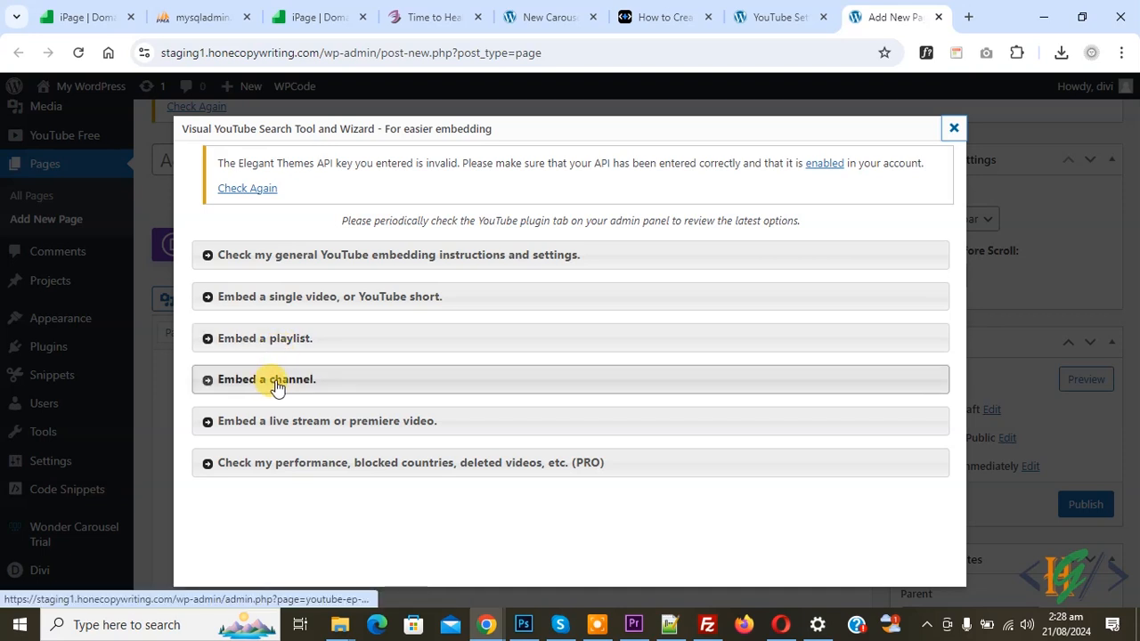
click(276, 381)
scroll(468, 349, down, 3)
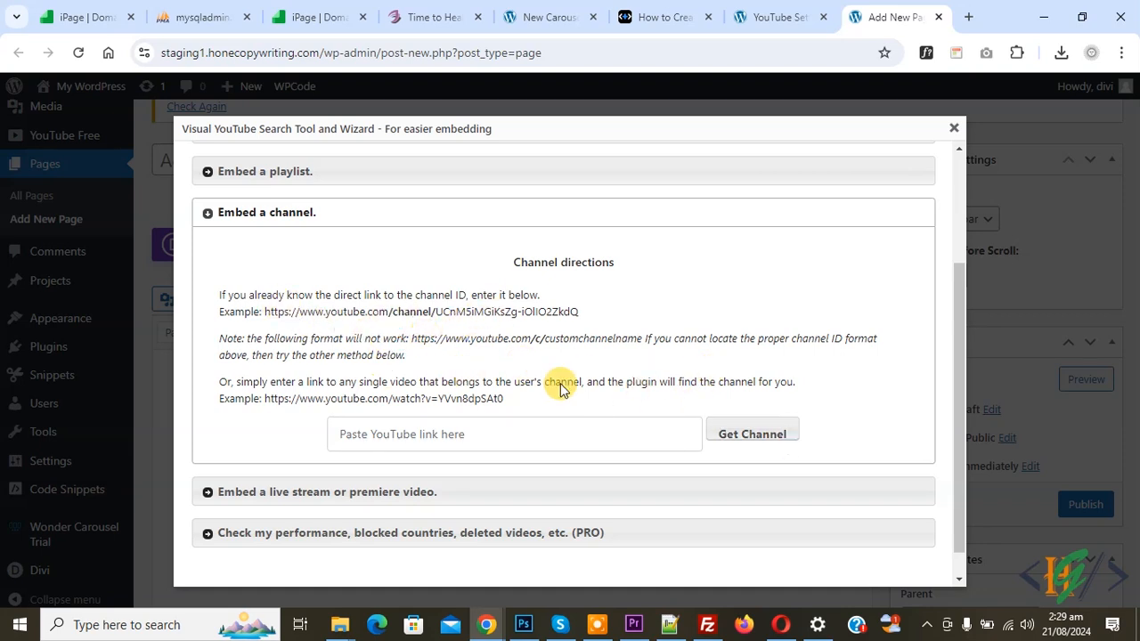
click(443, 433)
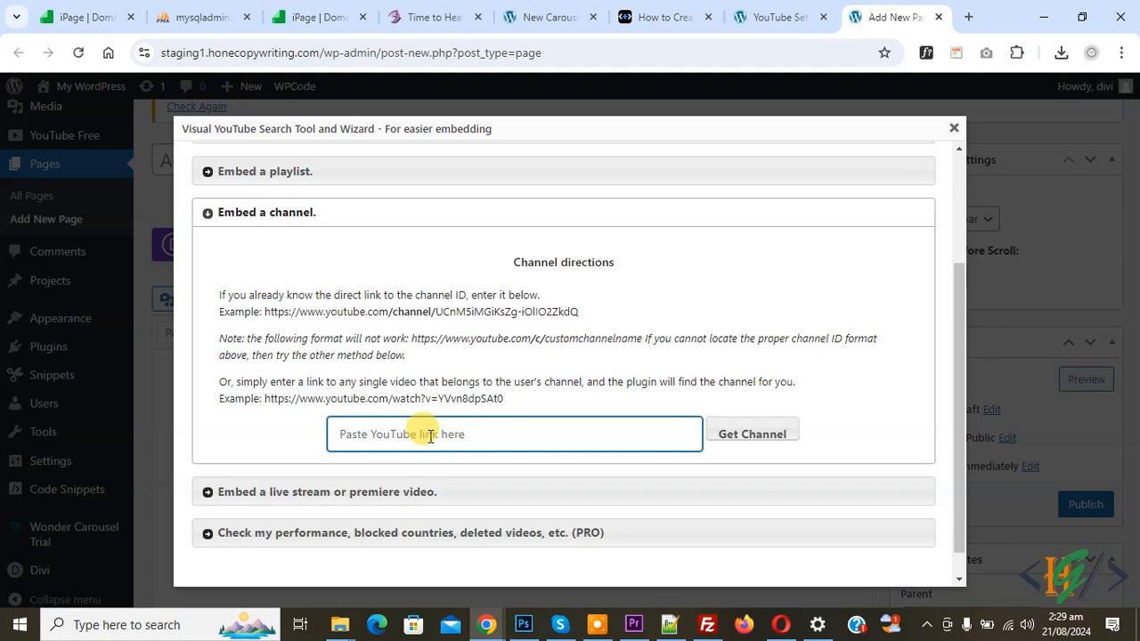
text(https://www.youtube.com/channel/UC6GF-qZHm5wOe-THNWYTxWg)
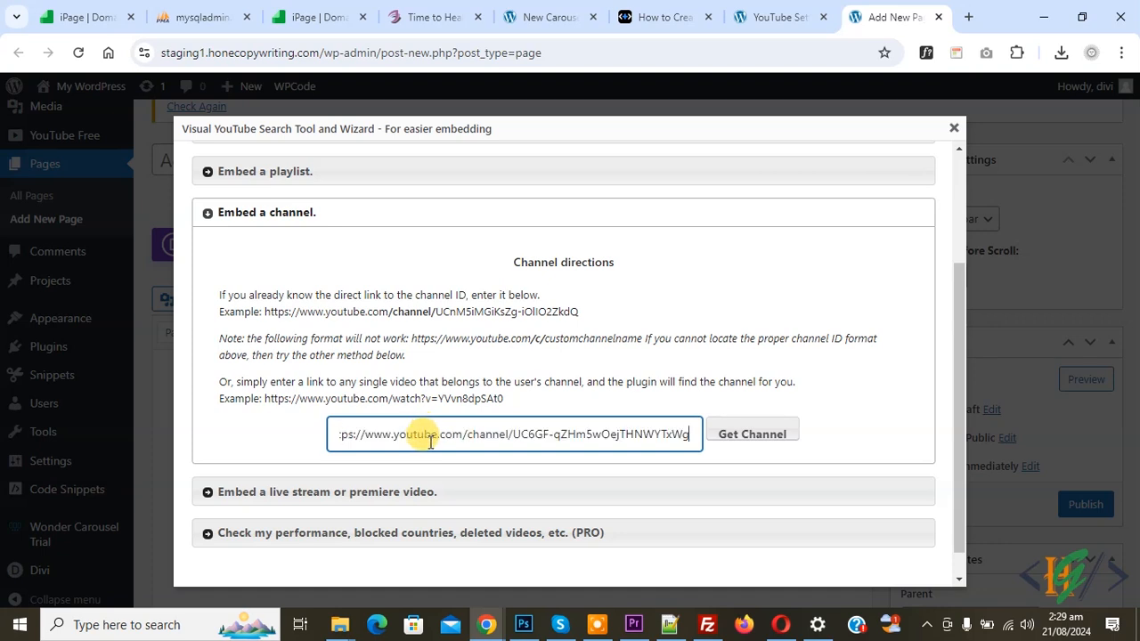
click(751, 435)
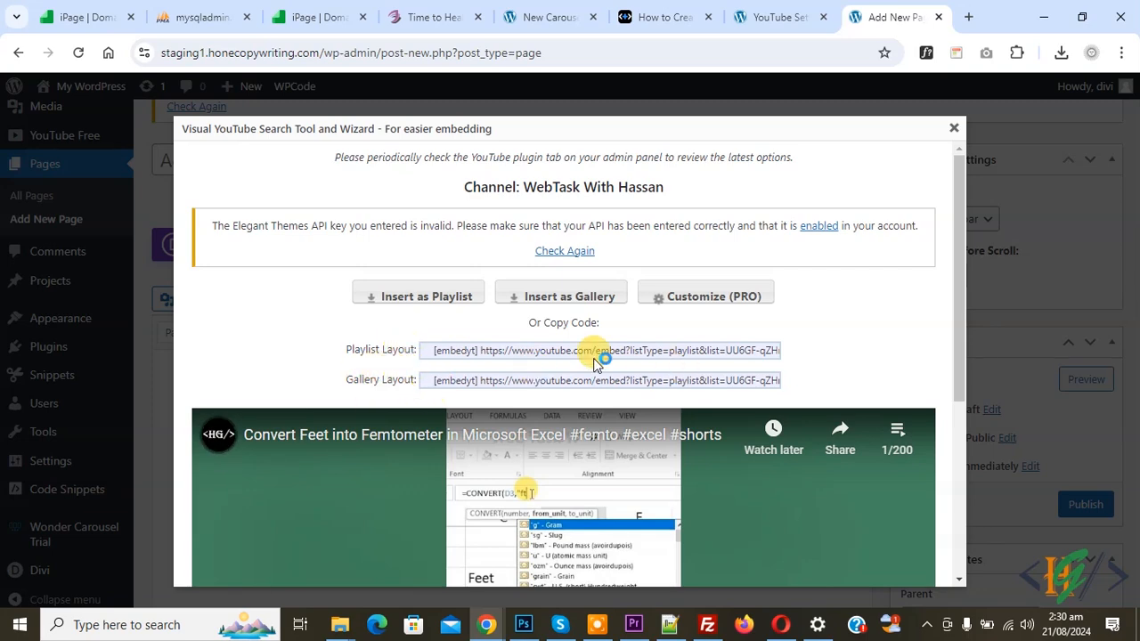
Step: Check the channel preview, insert the channel into the page content as a gallery, and publish the page
scroll(648, 303, down, 1)
scroll(648, 303, down, 3)
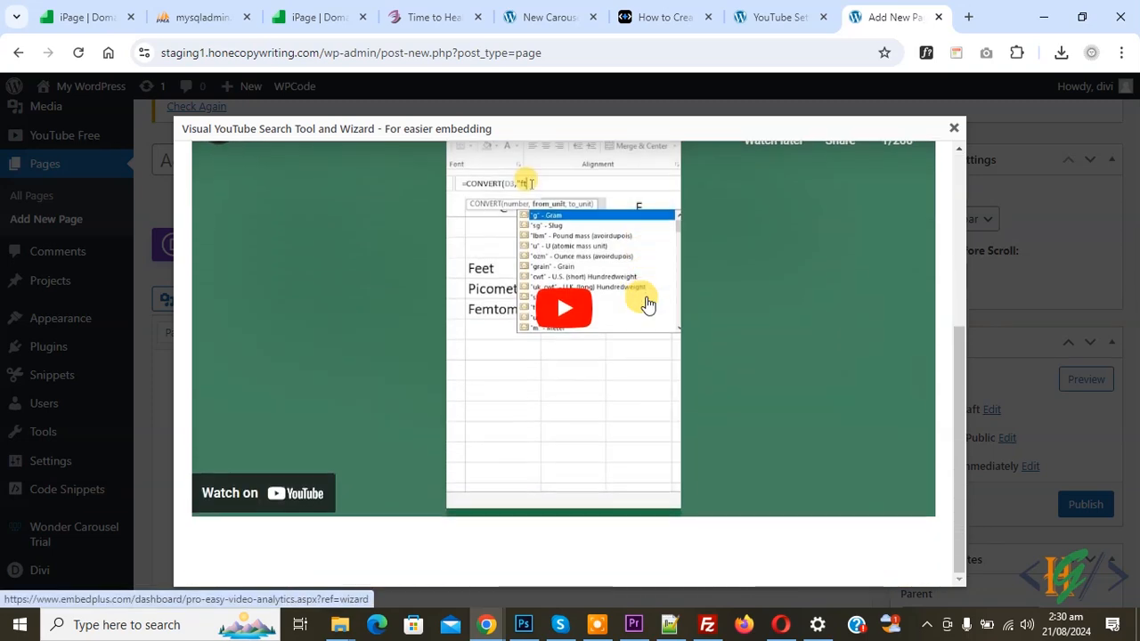
scroll(611, 400, up, 4)
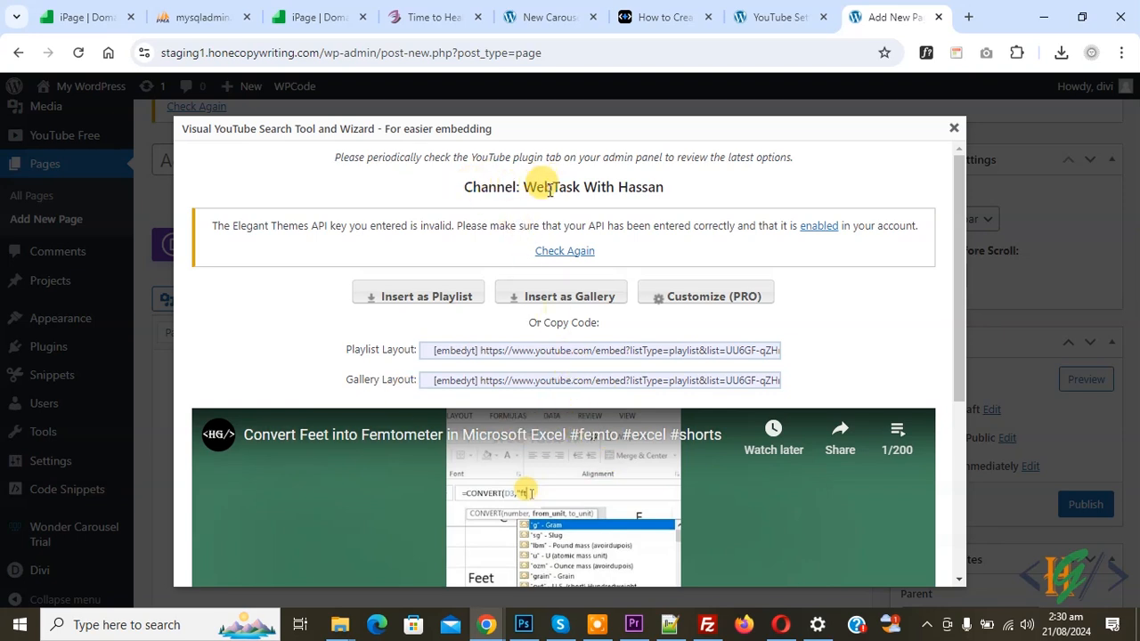
click(568, 300)
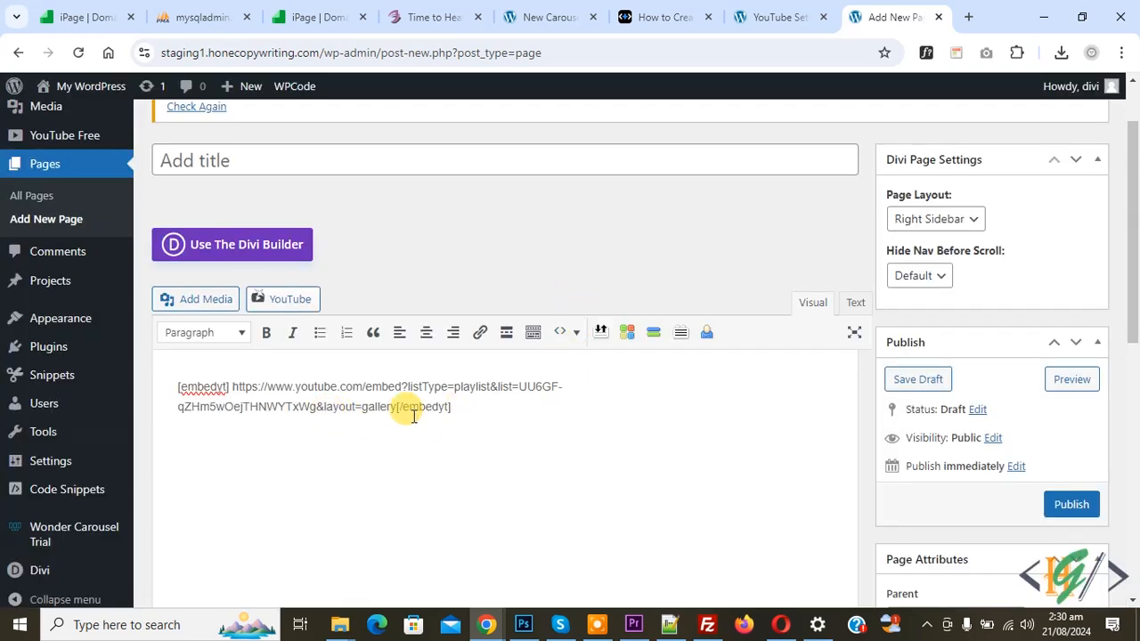
click(1058, 501)
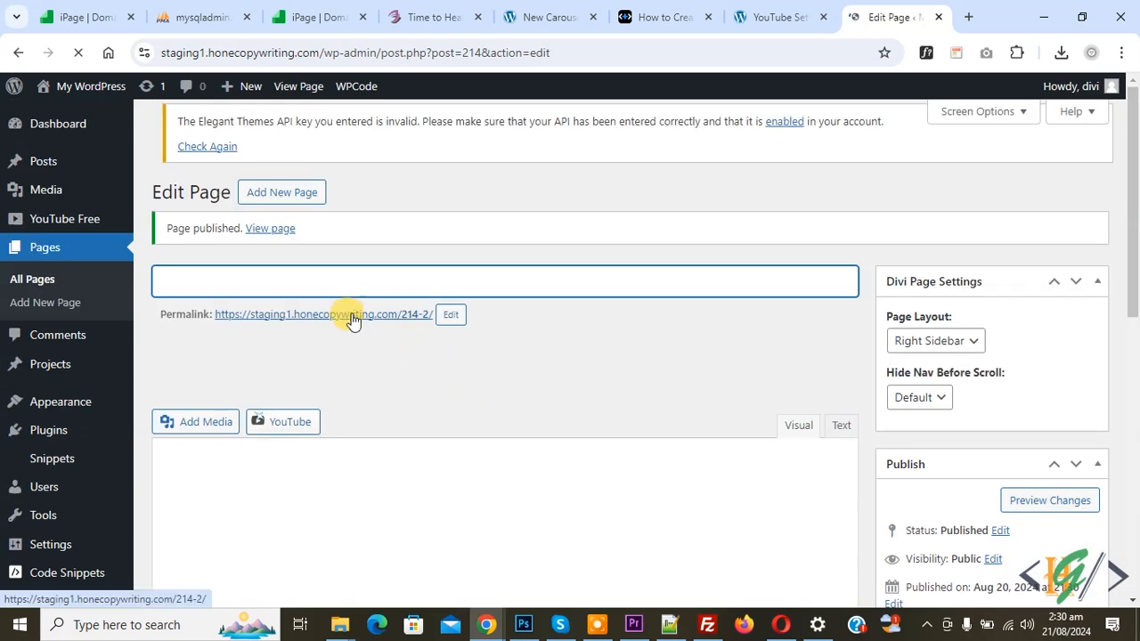
Step: Open the published page's permalink in a new browser tab and switch to it
right_click(353, 321)
right_click(312, 322)
click(344, 340)
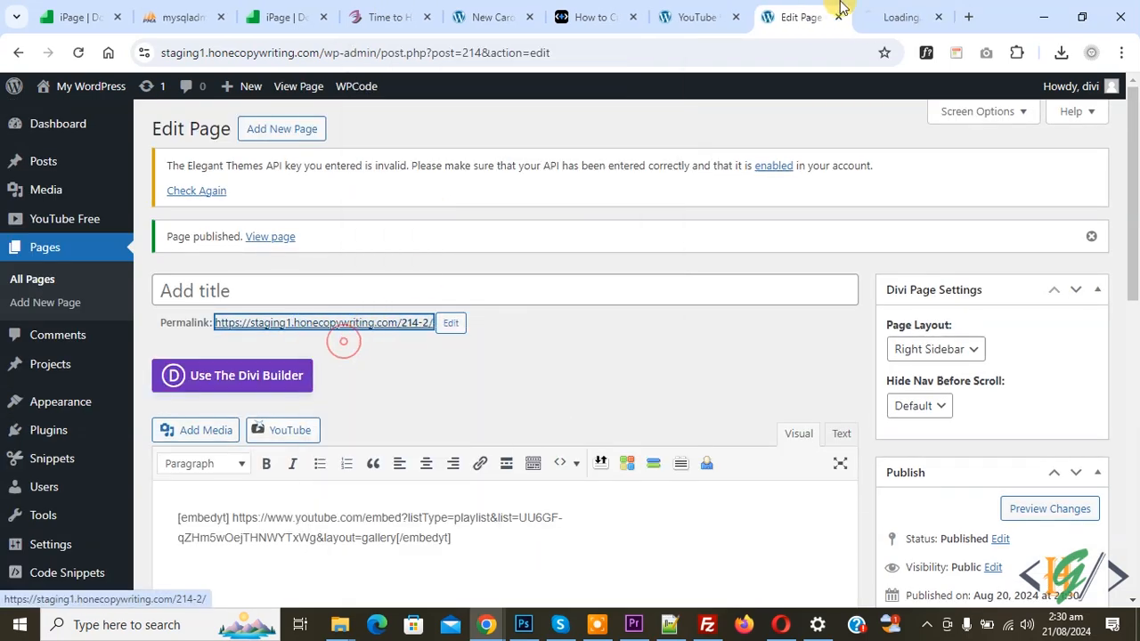
click(886, 18)
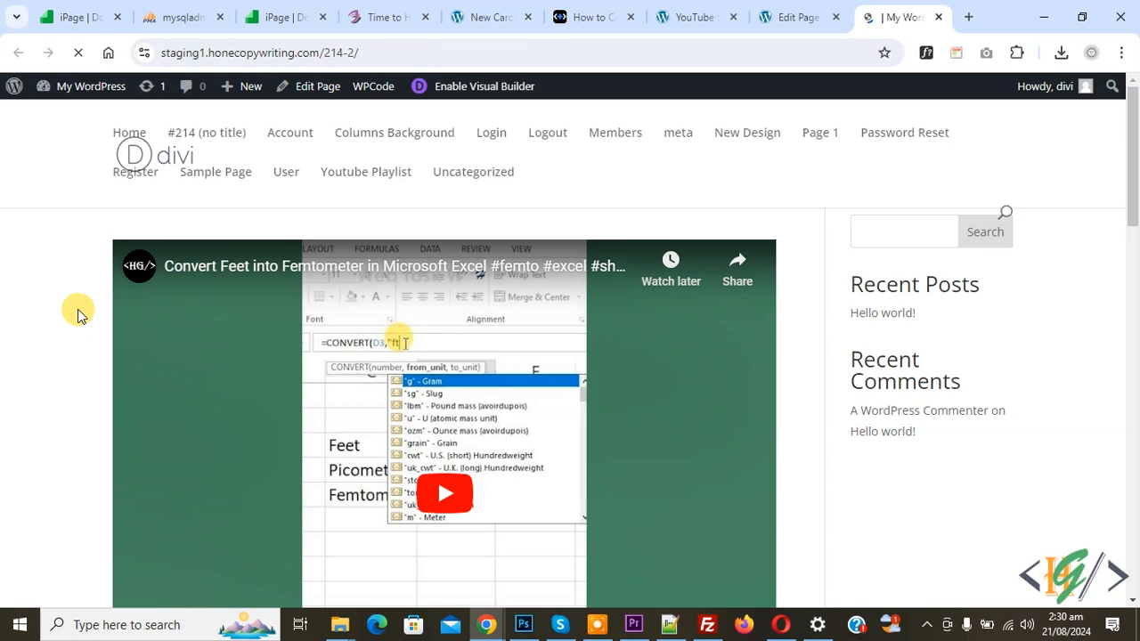
Step: Look through the embedded channel gallery on the live page and advance to its second page of videos
scroll(198, 328, down, 4)
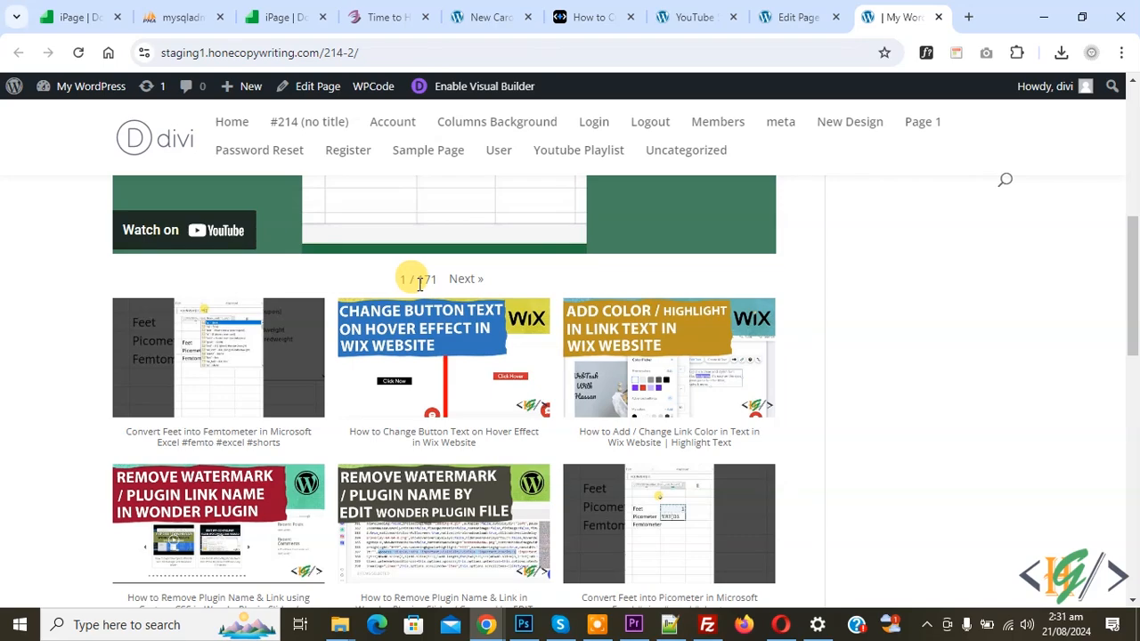
scroll(332, 325, down, 8)
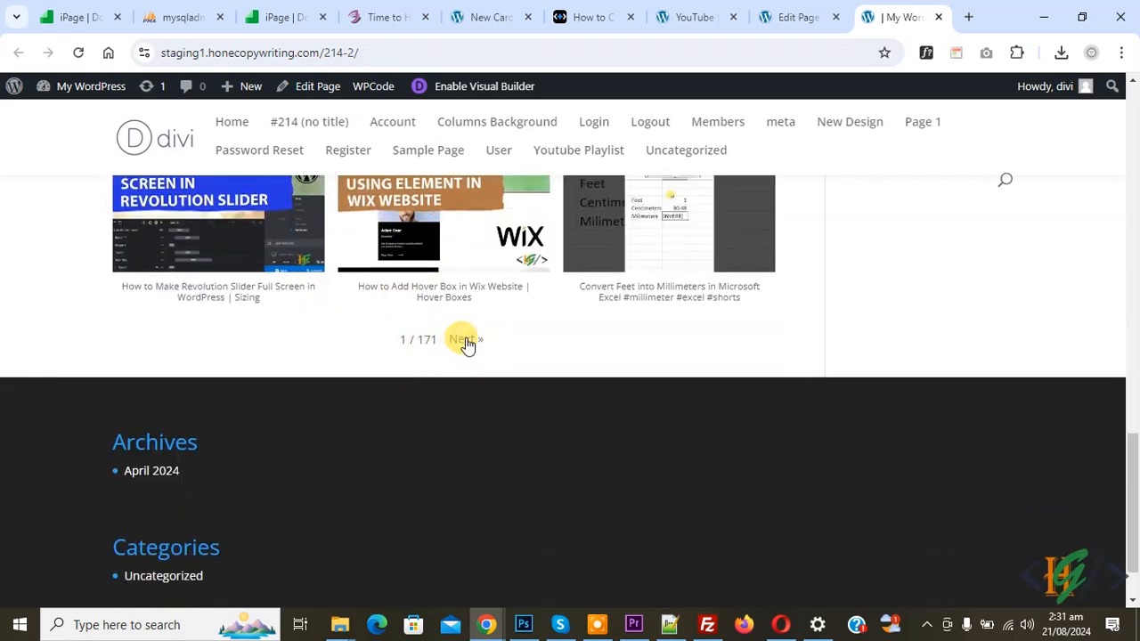
click(465, 341)
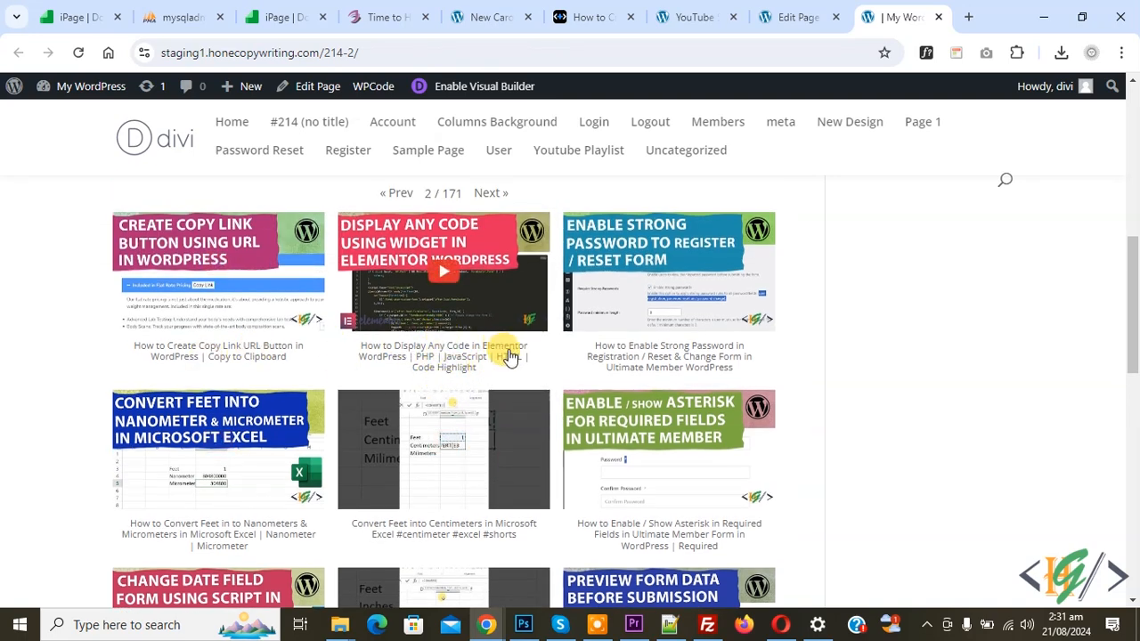
scroll(478, 359, up, 4)
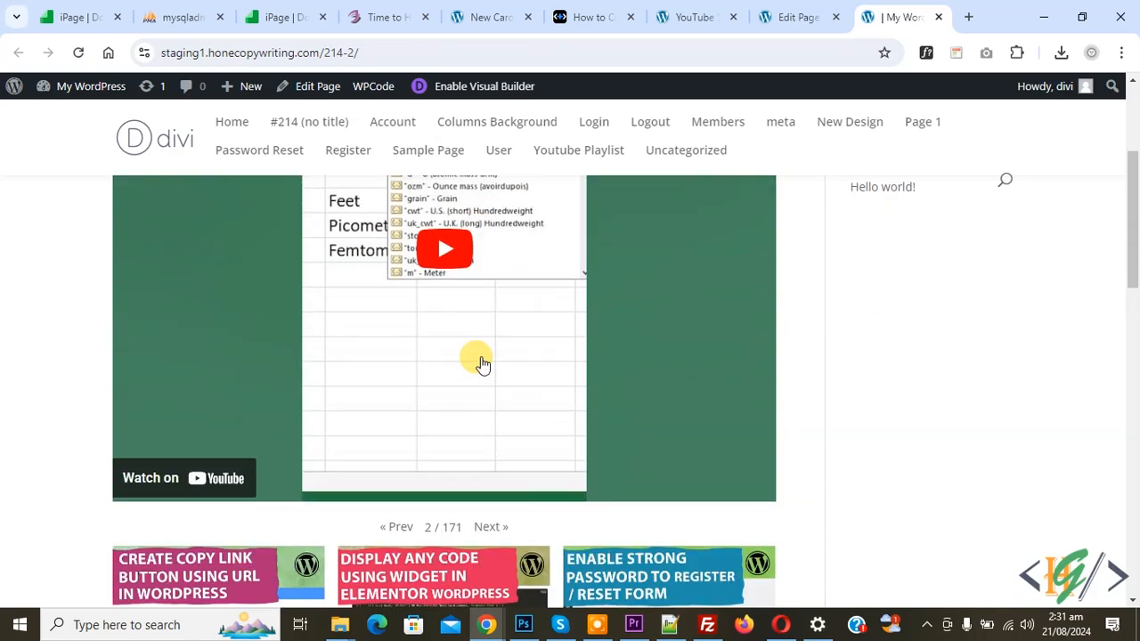
scroll(481, 366, down, 3)
scroll(481, 365, up, 2)
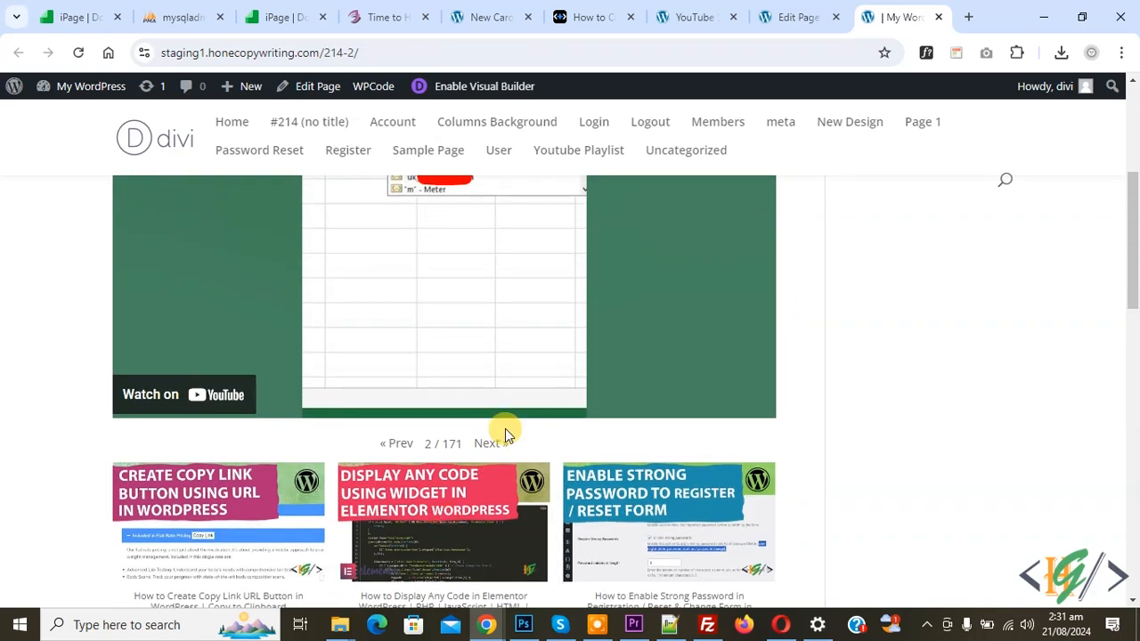